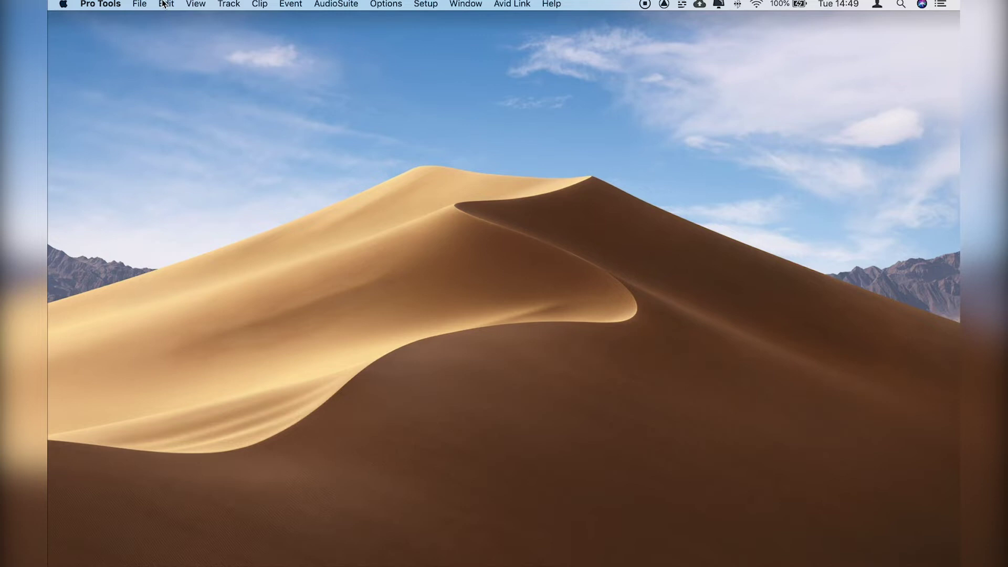
# - Start a new blank session named PODCAST, not based on a template
pyautogui.click(141, 5)
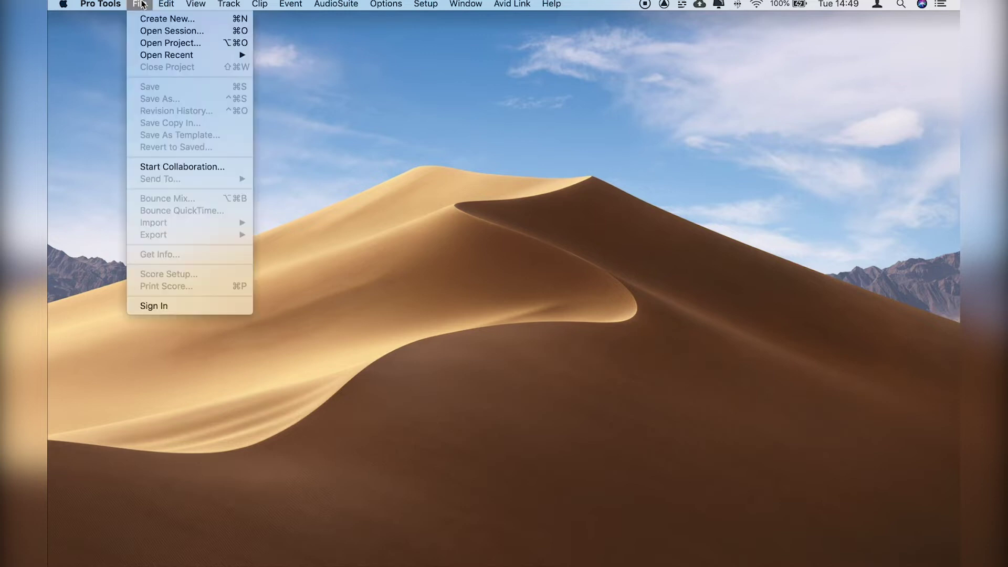
pyautogui.click(154, 23)
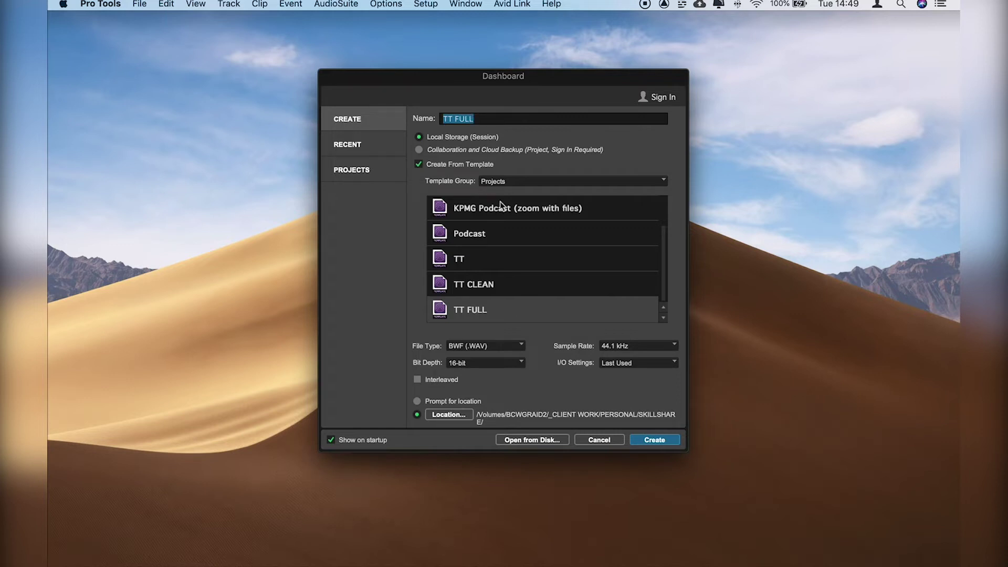
pyautogui.click(363, 116)
pyautogui.click(458, 165)
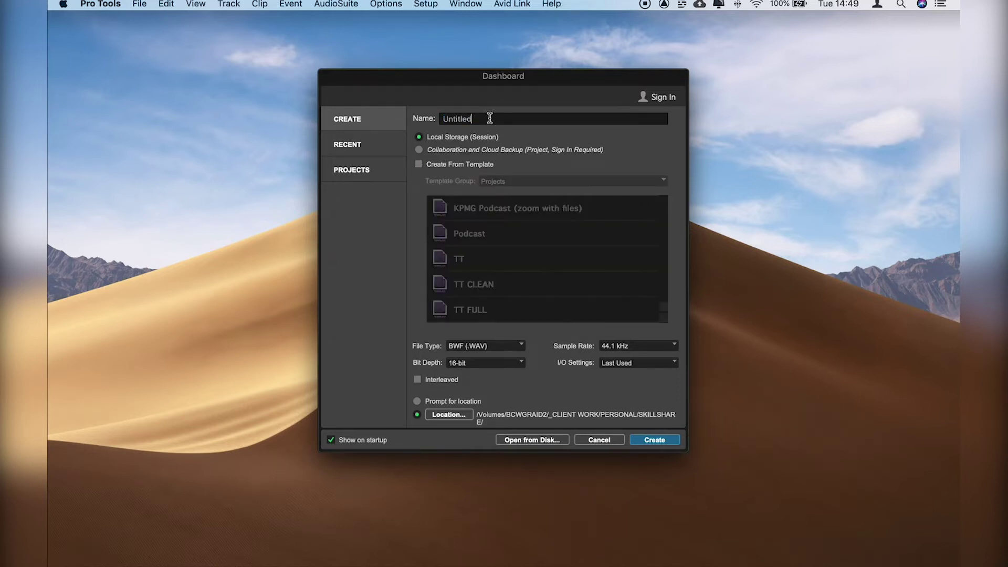
pyautogui.write('PODCAST')
# - Keep BWF (.WAV) as the file type, 44.1 kHz sample rate and 16-bit depth
pyautogui.click(494, 348)
pyautogui.click(496, 351)
pyautogui.click(611, 347)
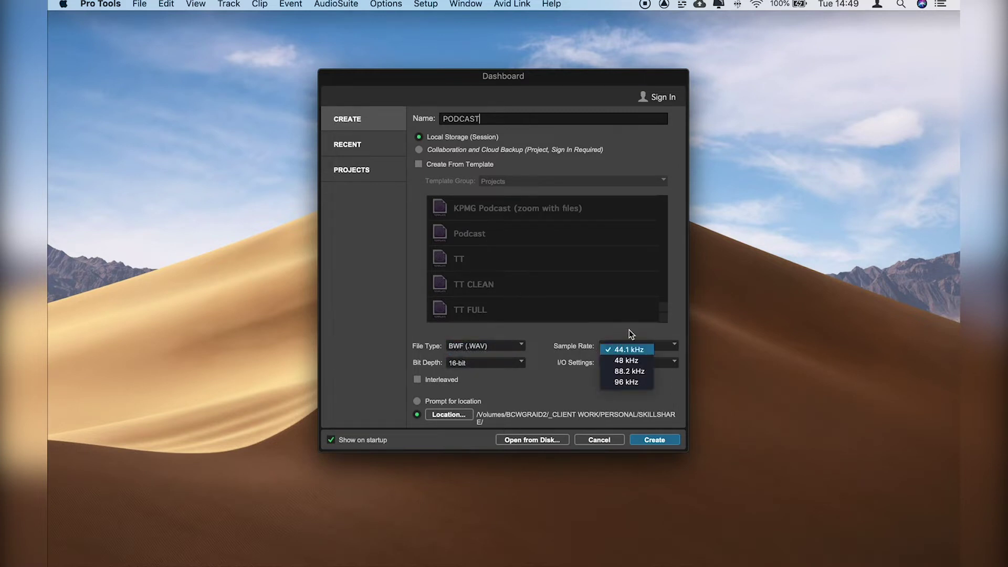
pyautogui.click(629, 330)
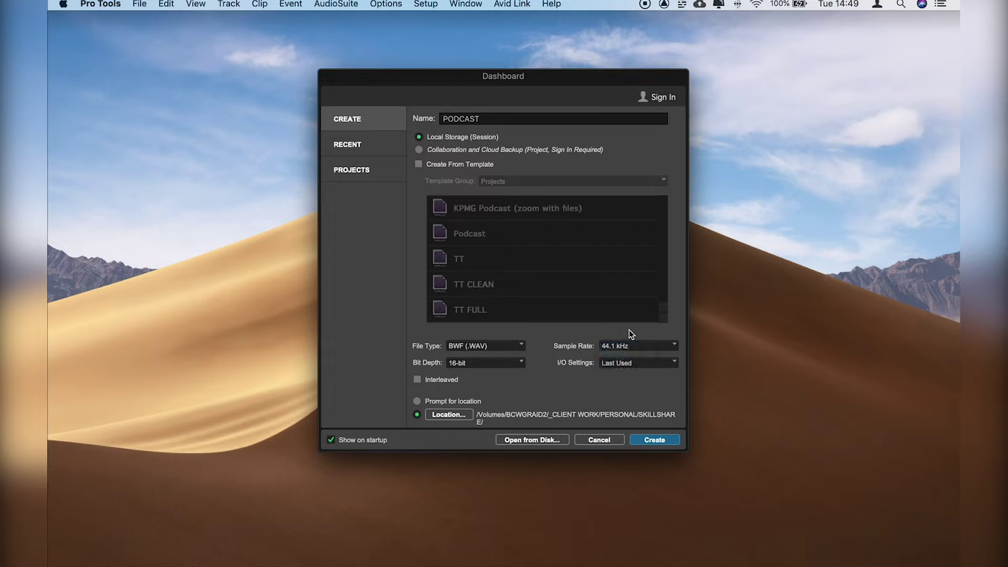
pyautogui.click(493, 365)
pyautogui.click(488, 365)
# - Create PROJECTS and ASSETS folders in the session location browser
pyautogui.click(446, 415)
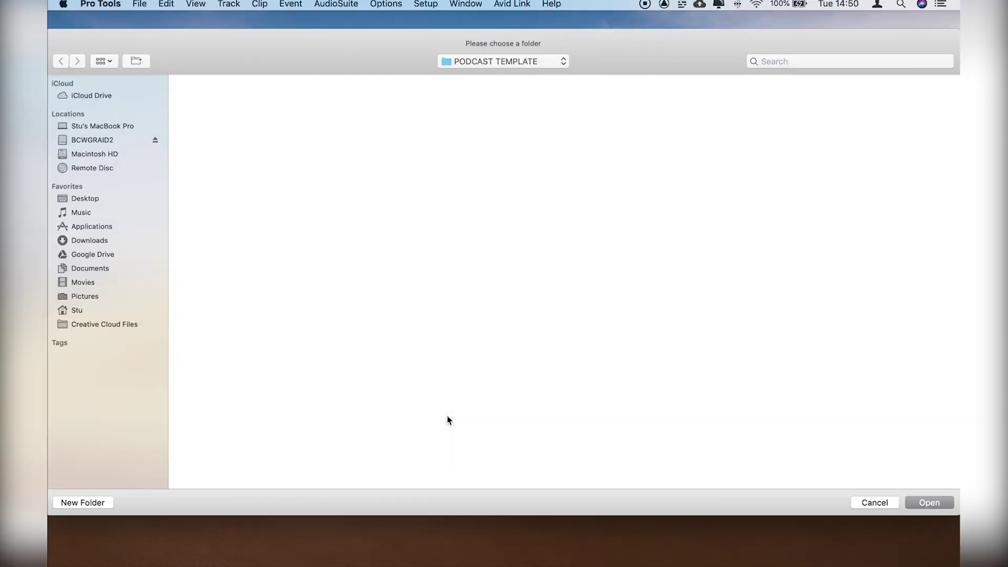
pyautogui.click(84, 502)
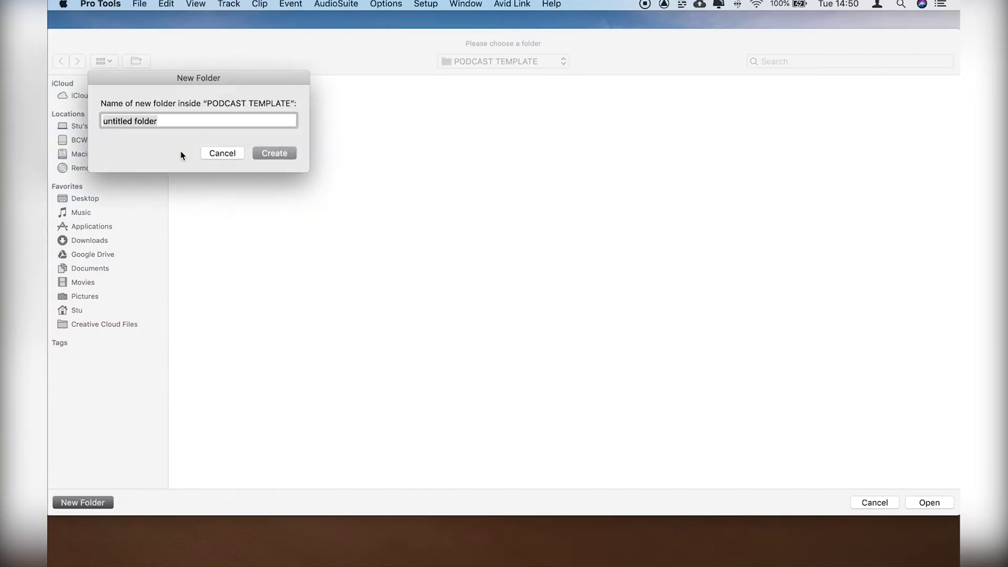
pyautogui.write('PROJECTS')
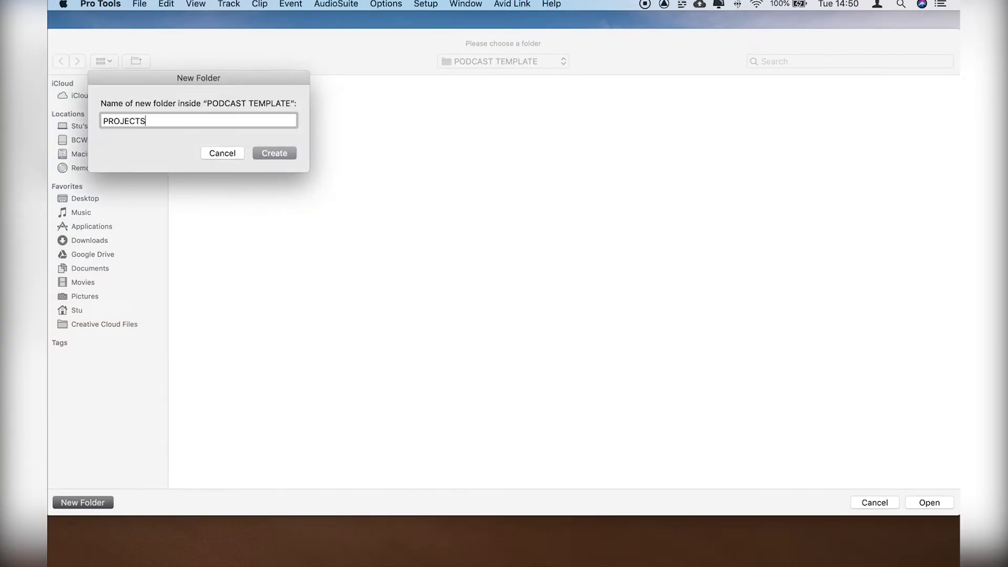
pyautogui.press('Return')
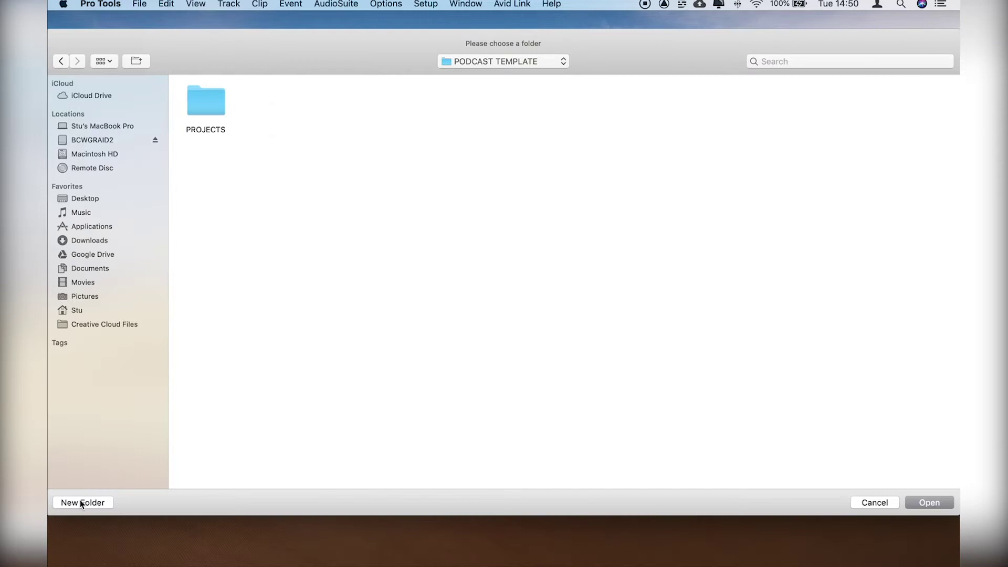
pyautogui.click(81, 502)
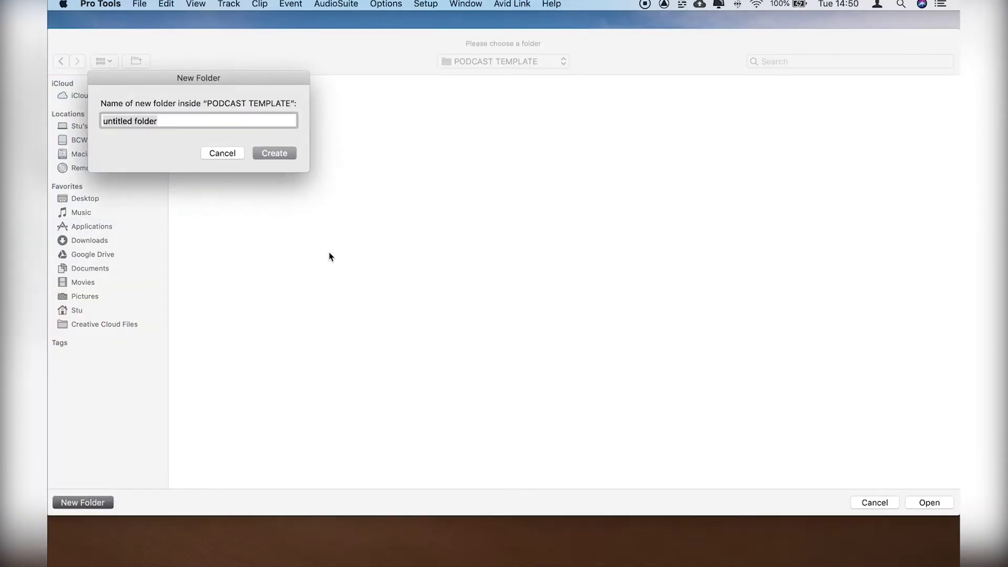
pyautogui.write('E')
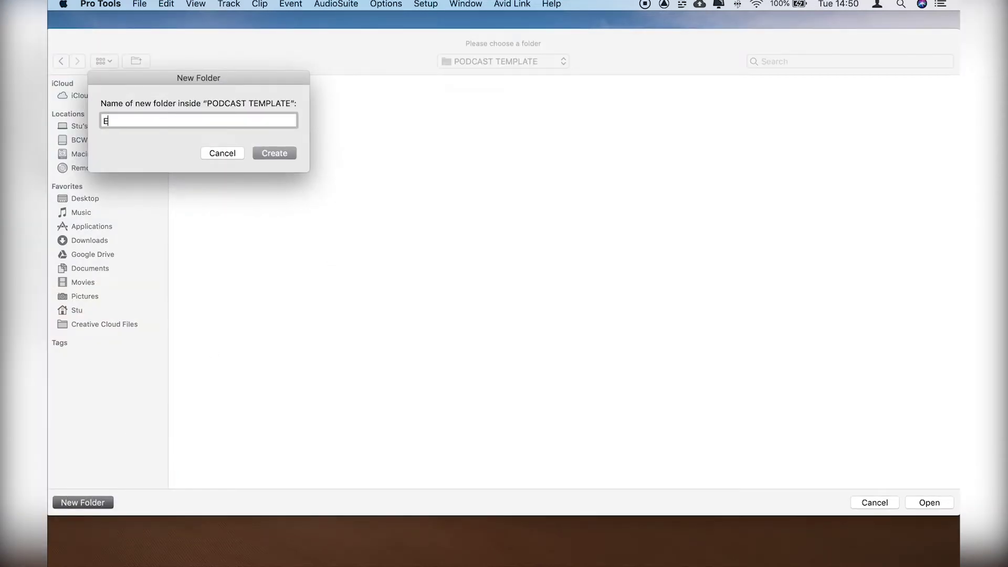
pyautogui.write('SSETS')
pyautogui.press('Return')
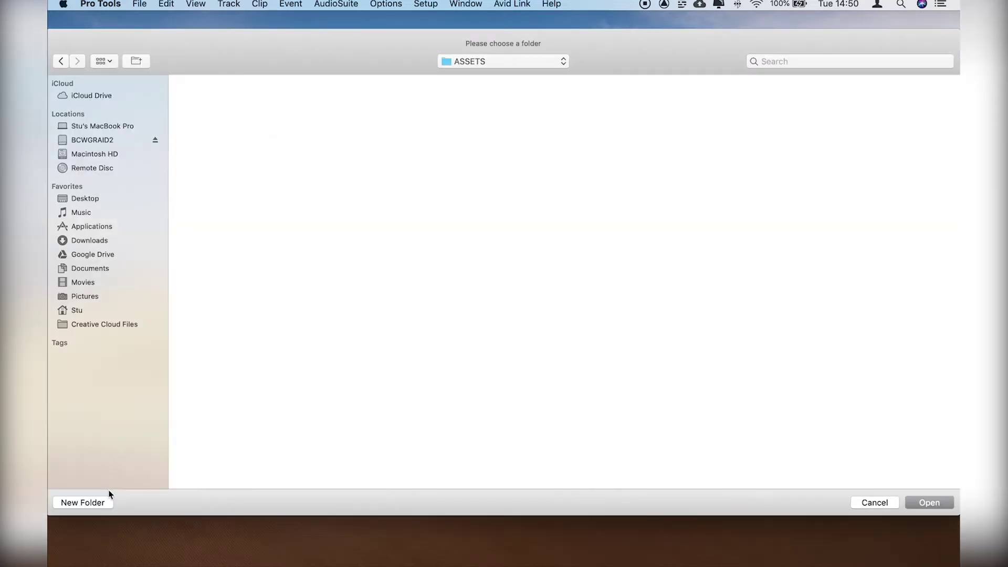
# - Add an EXPORTS folder in PODCAST TEMPLATE and choose PROJECTS as the session location
pyautogui.click(512, 64)
pyautogui.click(508, 76)
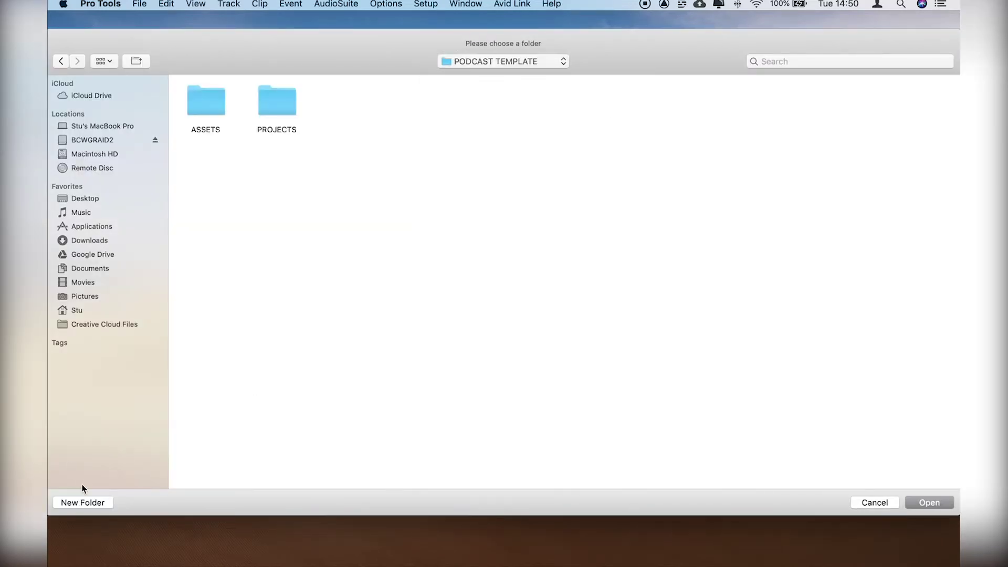
pyautogui.click(84, 502)
pyautogui.write('EXPORTS')
pyautogui.press('Return')
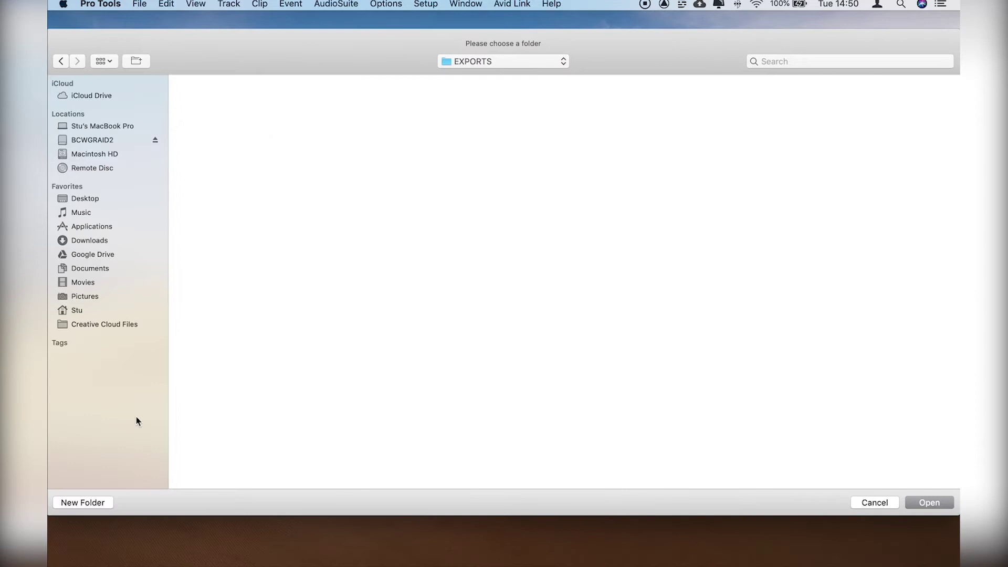
pyautogui.click(512, 61)
pyautogui.click(508, 74)
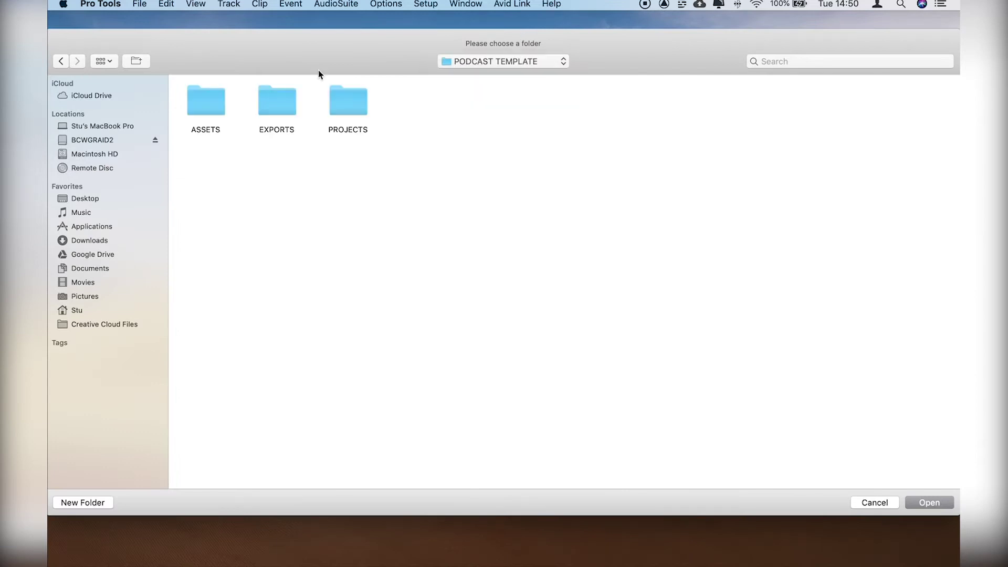
pyautogui.doubleClick(343, 94)
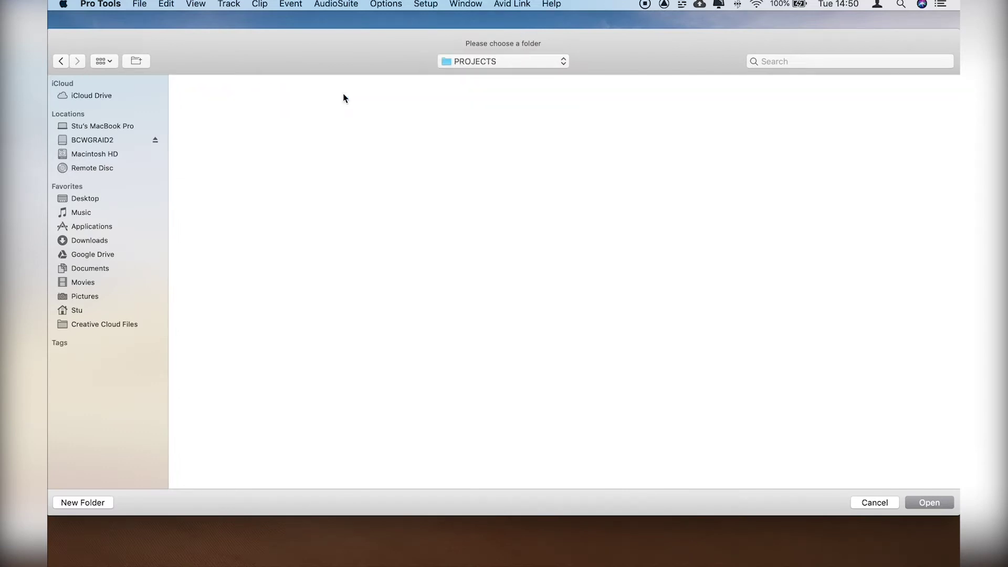
pyautogui.click(928, 502)
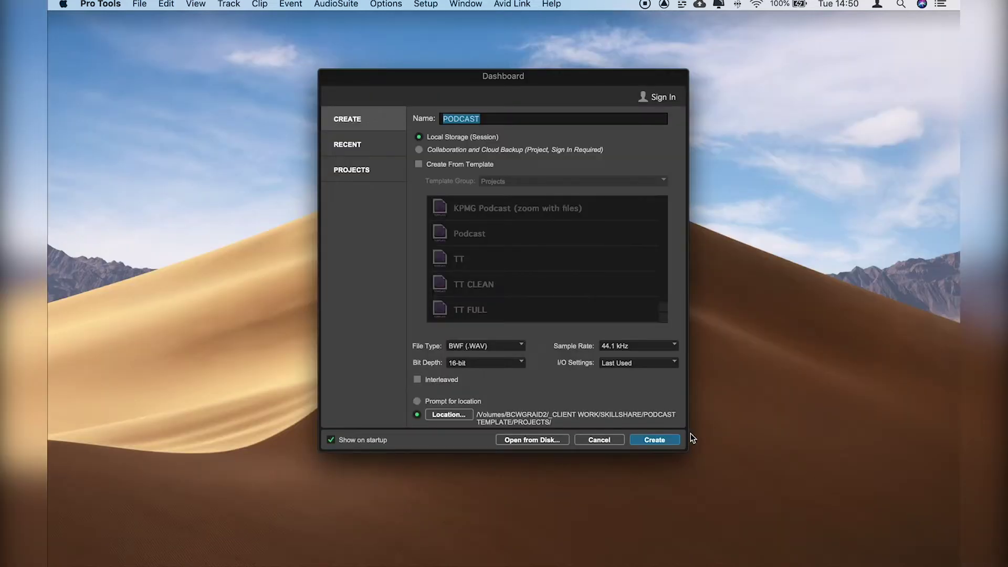
# - Create the PODCAST session, toggle between Mix and Edit windows, then bring up New Tracks
pyautogui.click(653, 439)
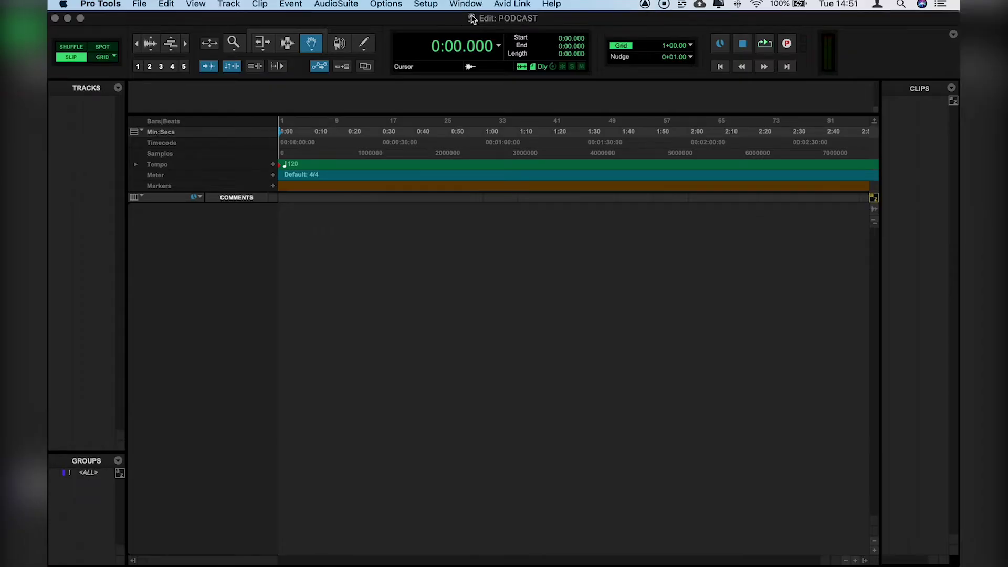
pyautogui.click(466, 4)
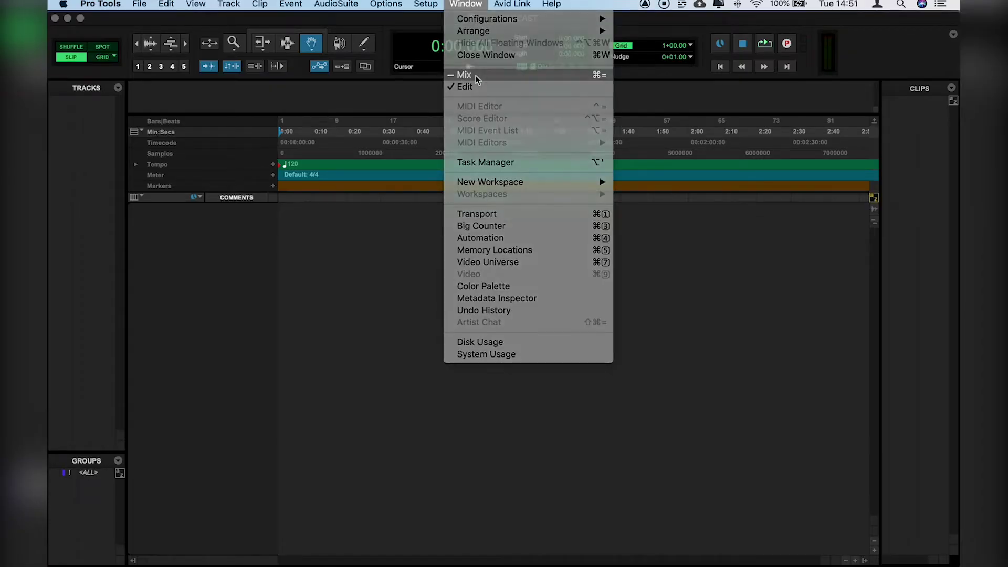
pyautogui.click(476, 76)
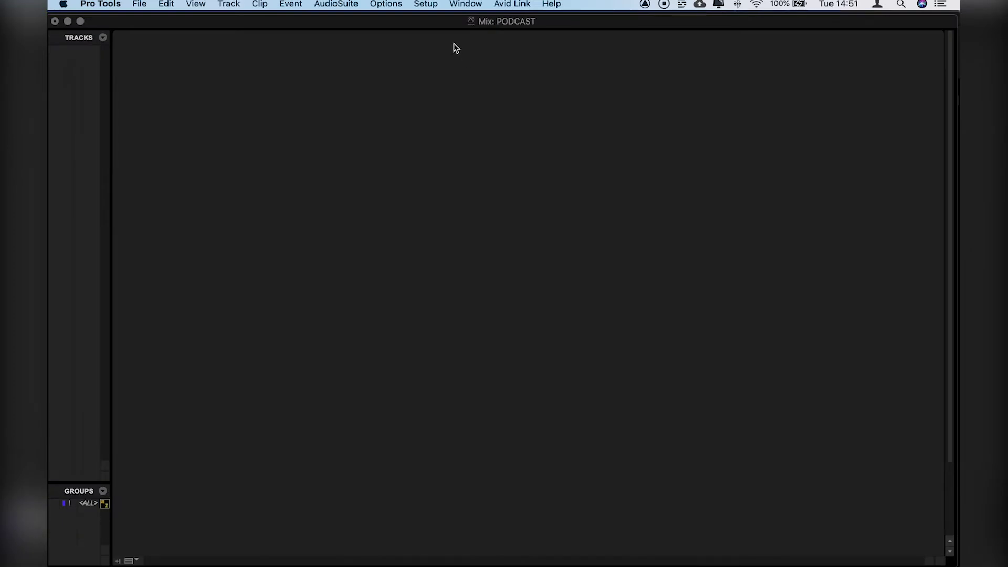
pyautogui.press('super+equal')
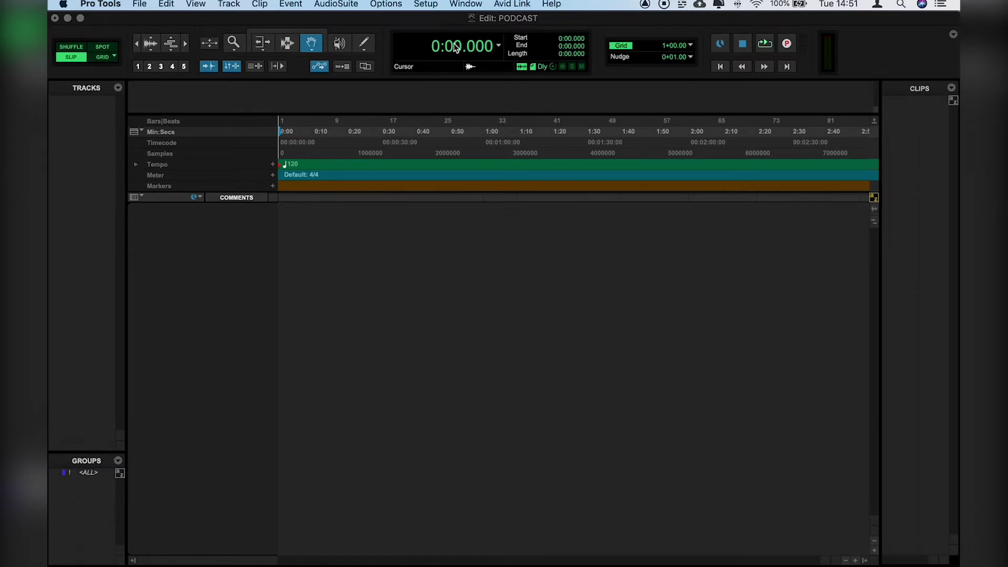
pyautogui.press('super+equal')
pyautogui.press('super+equal')
pyautogui.press('super+equal')
pyautogui.press('super+equal')
pyautogui.press('super+equal')
pyautogui.press('super+equal')
pyautogui.press('super+shift+n')
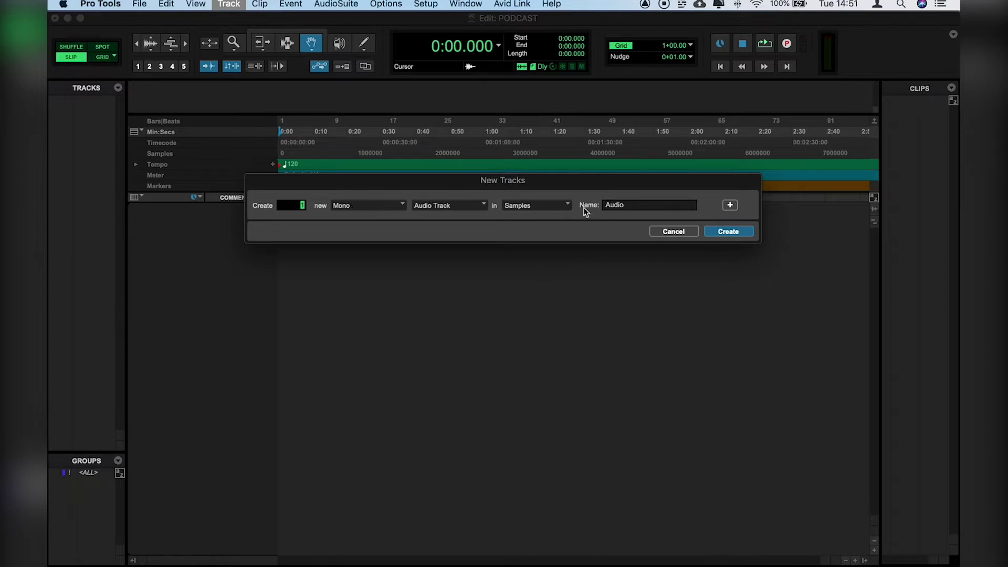
# - Set up a DX audio track and a stereo Aux Input named DX GRP
pyautogui.doubleClick(611, 205)
pyautogui.press('BackSpace')
pyautogui.write('DX')
pyautogui.click(732, 208)
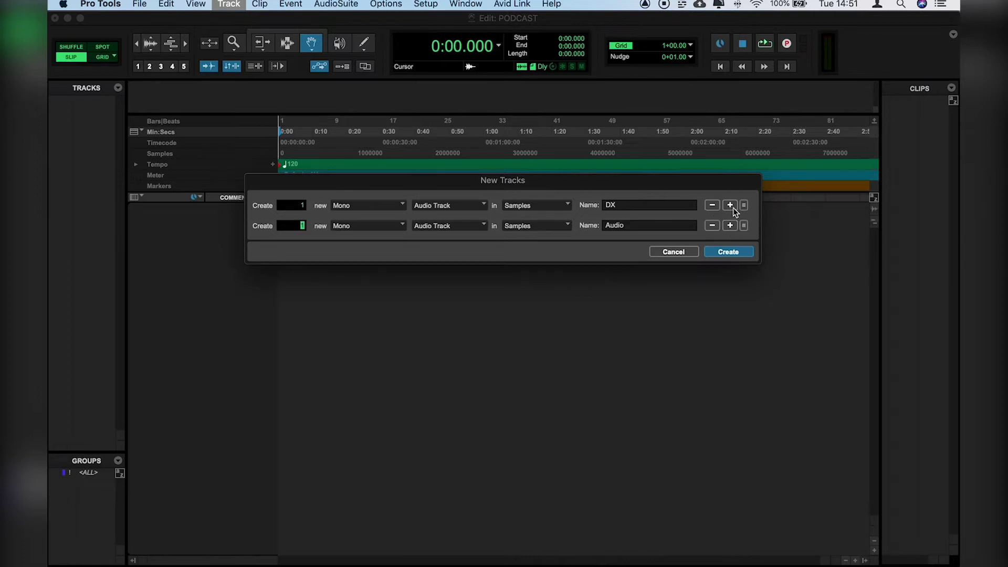
pyautogui.click(366, 231)
pyautogui.click(449, 226)
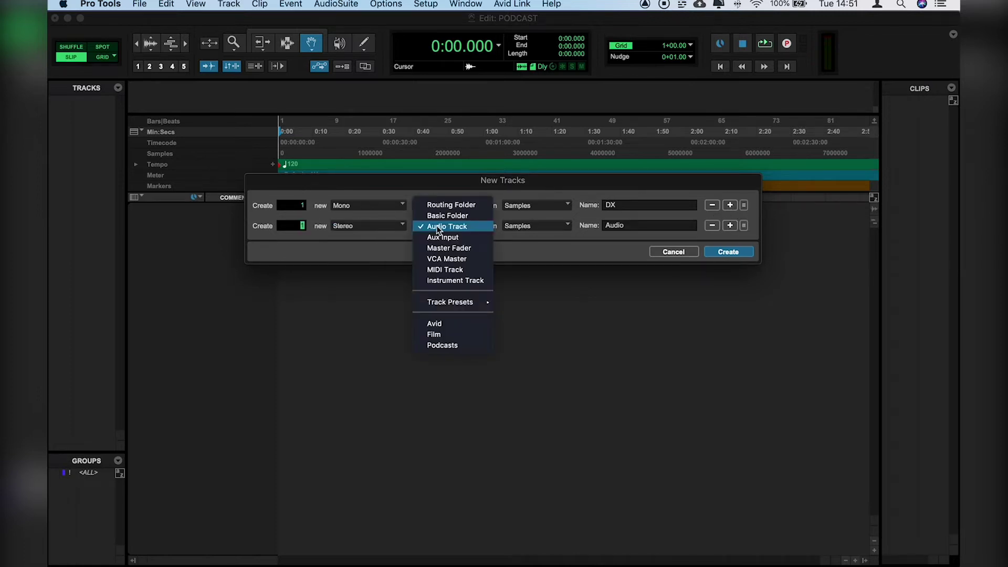
pyautogui.click(441, 236)
pyautogui.doubleClick(619, 227)
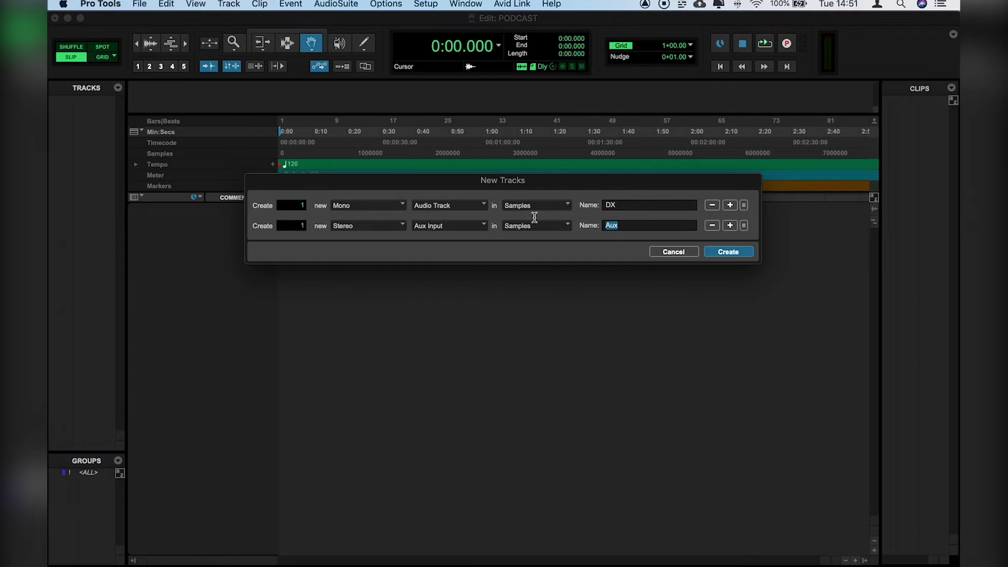
pyautogui.write('DX GRP')
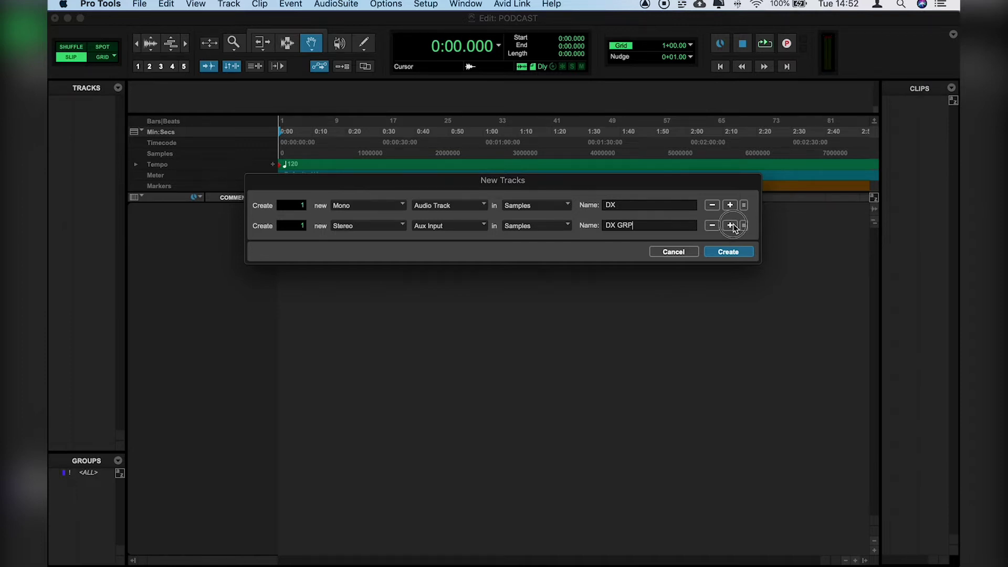
# - Add a stereo MUSIC audio track and a MUSIC GRP Aux Input
pyautogui.click(730, 225)
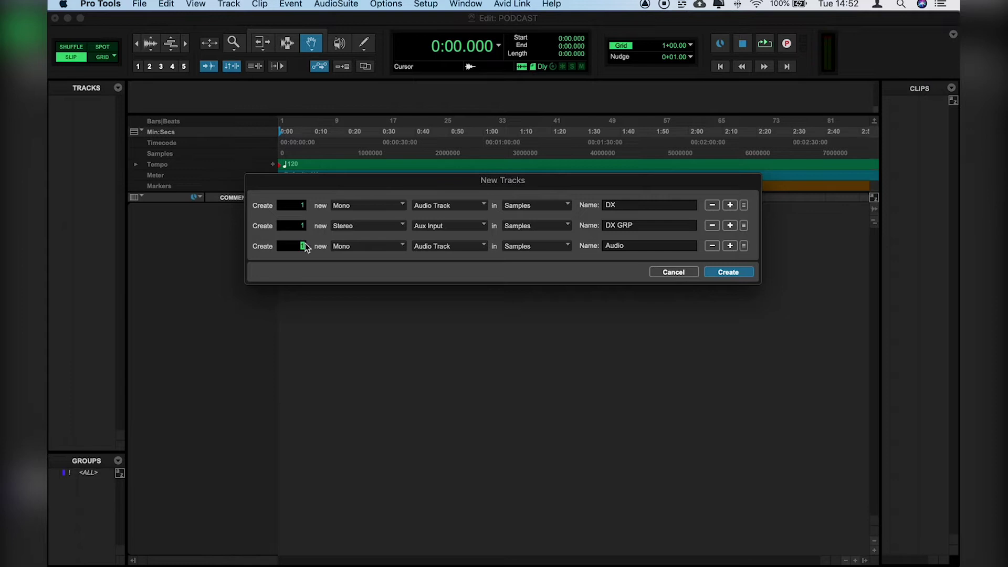
pyautogui.click(362, 245)
pyautogui.click(359, 260)
pyautogui.click(654, 246)
pyautogui.write('MUSIC')
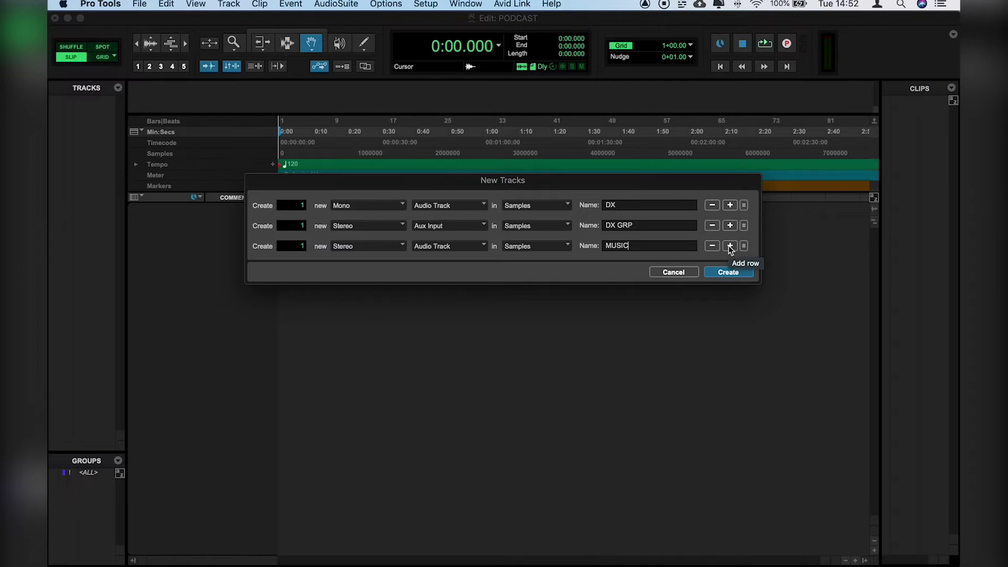
pyautogui.click(730, 247)
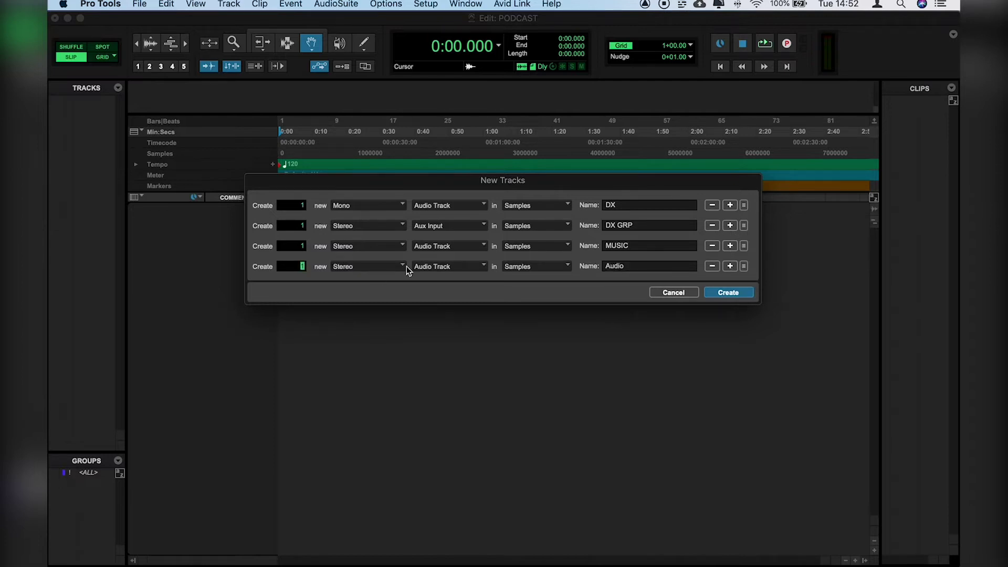
pyautogui.click(446, 267)
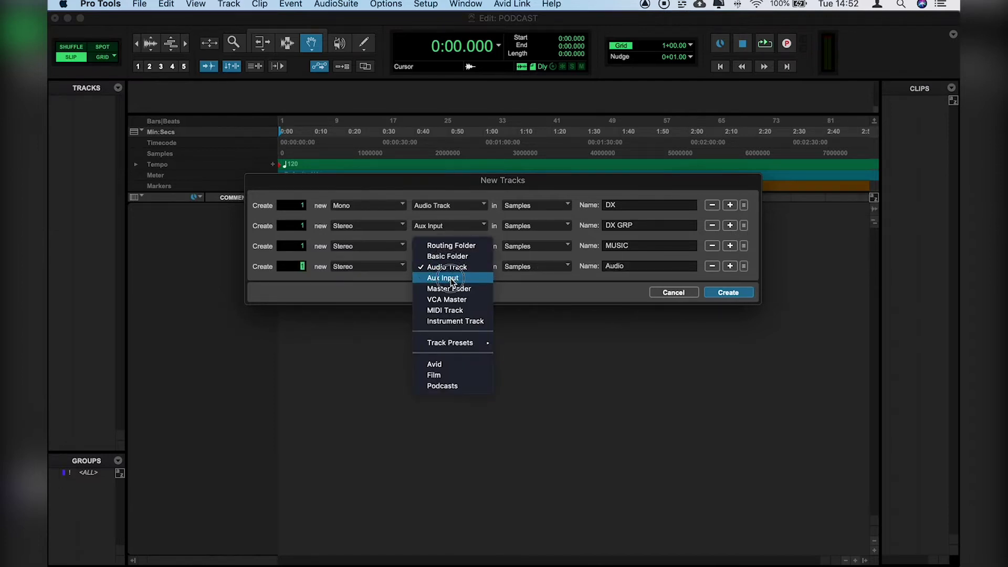
pyautogui.click(442, 278)
pyautogui.click(646, 268)
pyautogui.click(647, 268)
pyautogui.write('MUSIC GRP')
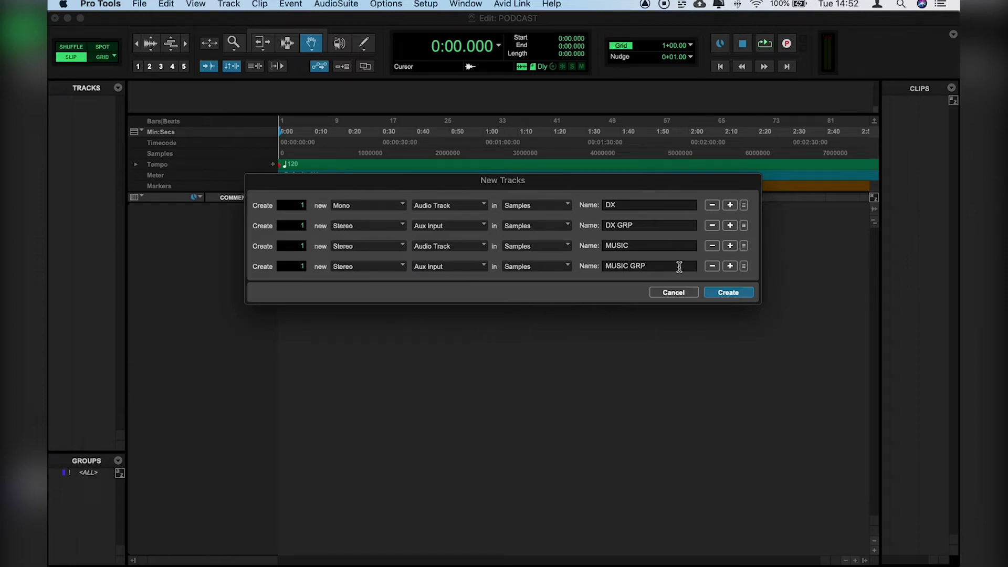
# - Add a stereo Master Fader named MASTER and create all five tracks
pyautogui.click(728, 269)
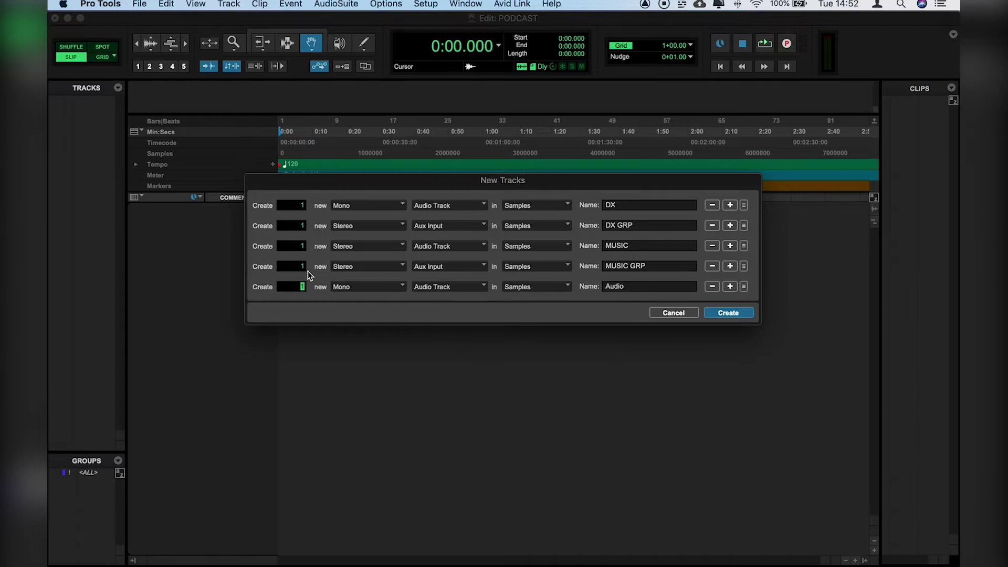
pyautogui.click(357, 300)
pyautogui.click(451, 287)
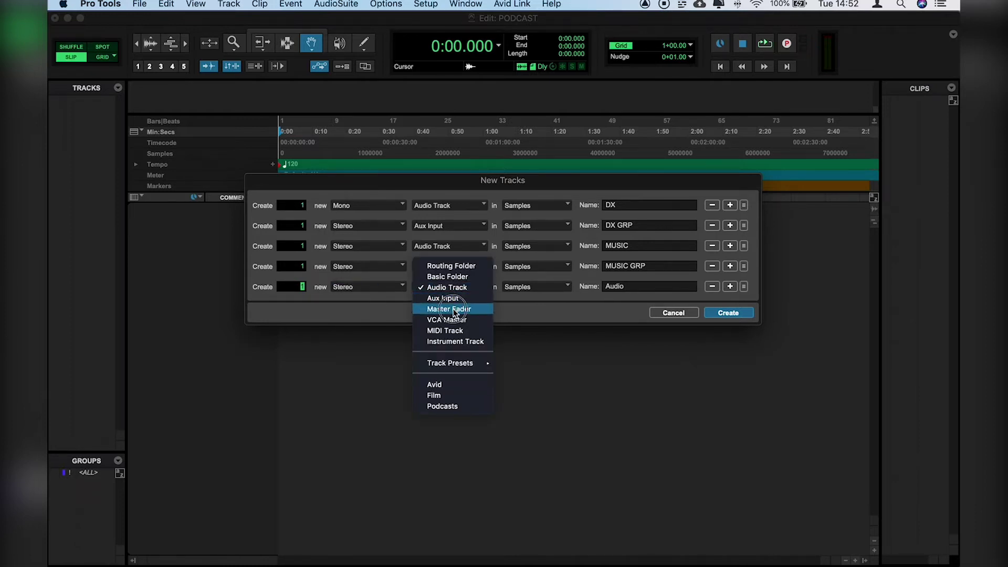
pyautogui.click(450, 309)
pyautogui.doubleClick(632, 285)
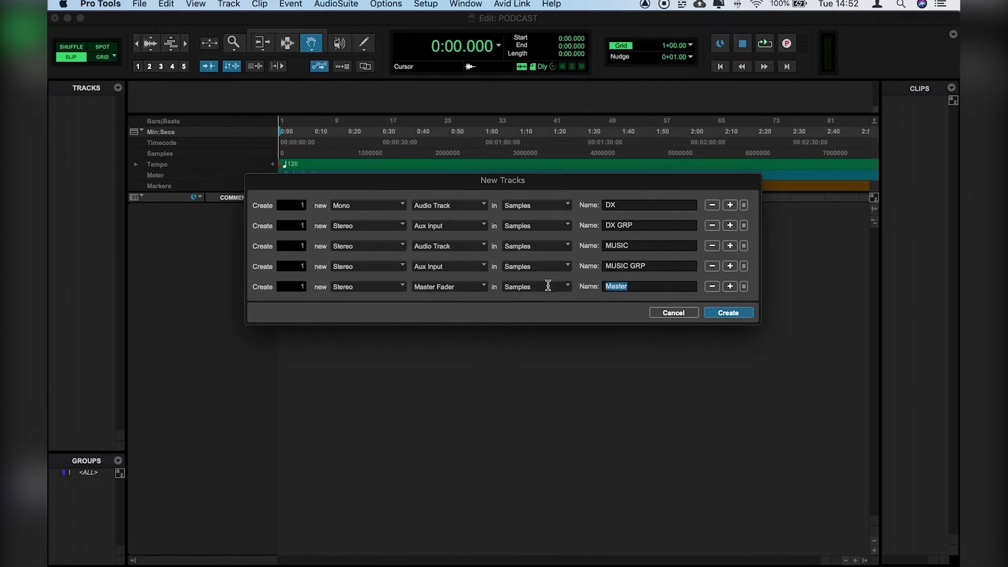
pyautogui.write('MASTER')
pyautogui.click(715, 312)
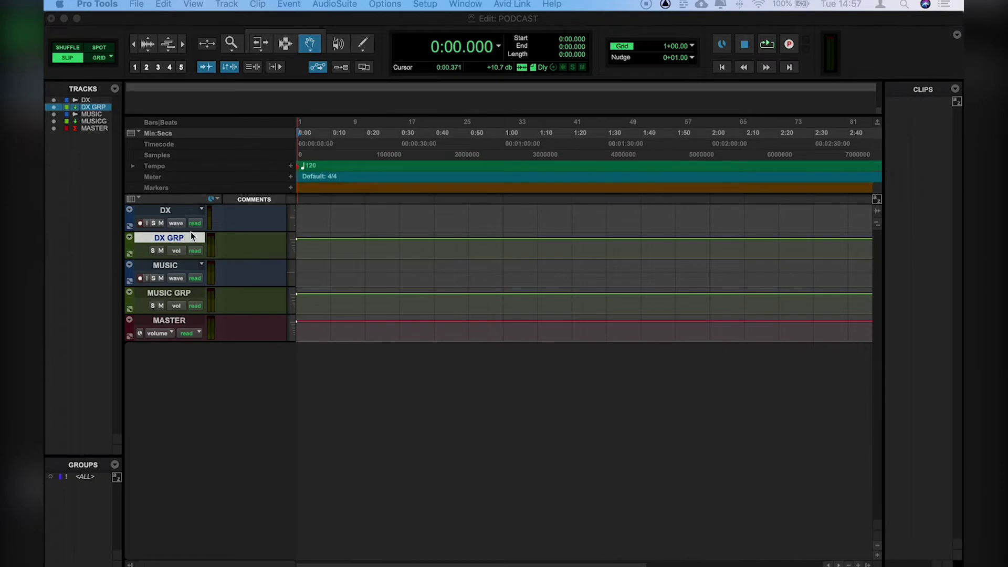
# - Make the DX track much taller and place an insertion point in it
pyautogui.click(194, 233)
pyautogui.moveTo(191, 235); pyautogui.dragTo(192, 386)
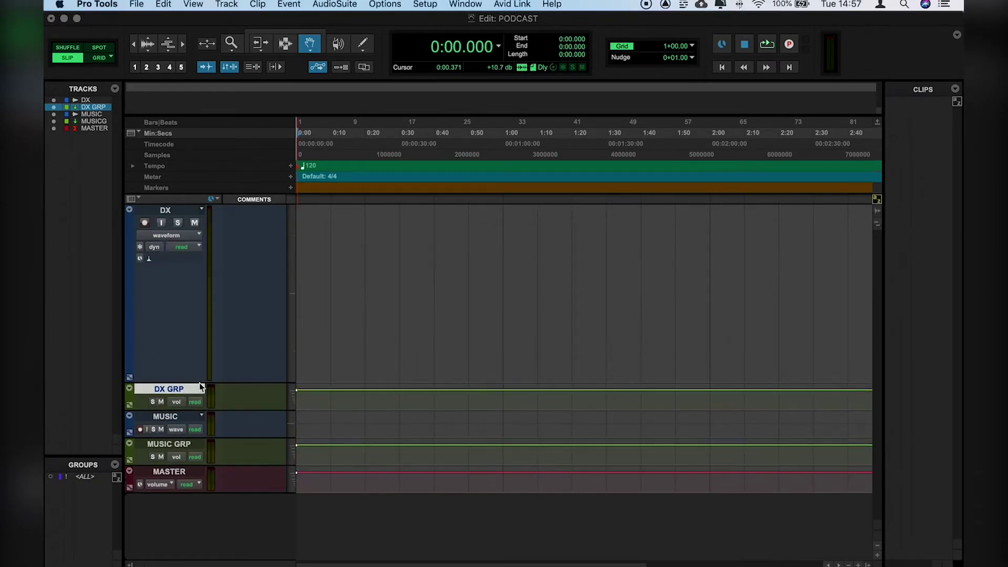
pyautogui.press('F7')
pyautogui.click(325, 264)
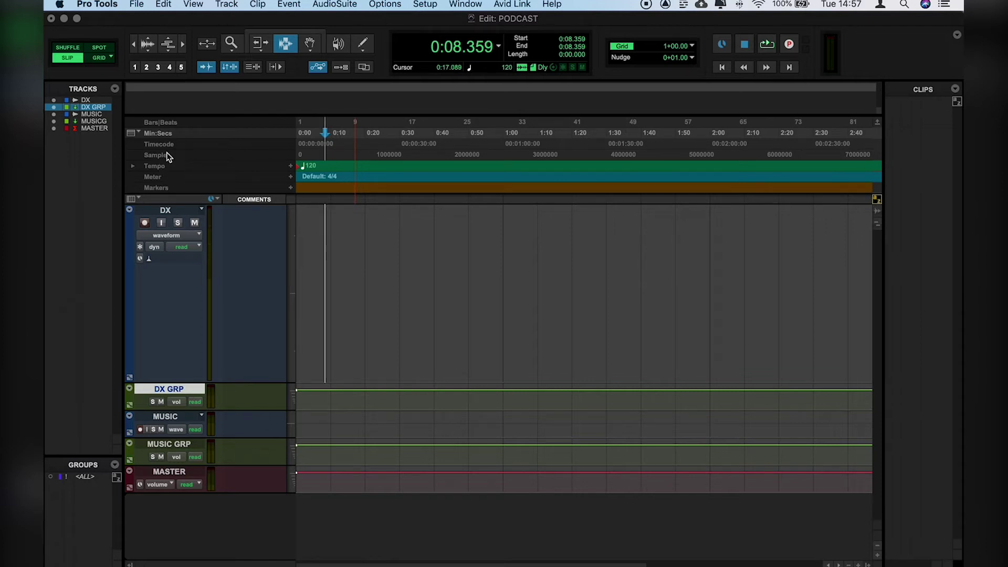
# - Reduce the rulers to Minimal and add the Markers ruler
pyautogui.click(193, 5)
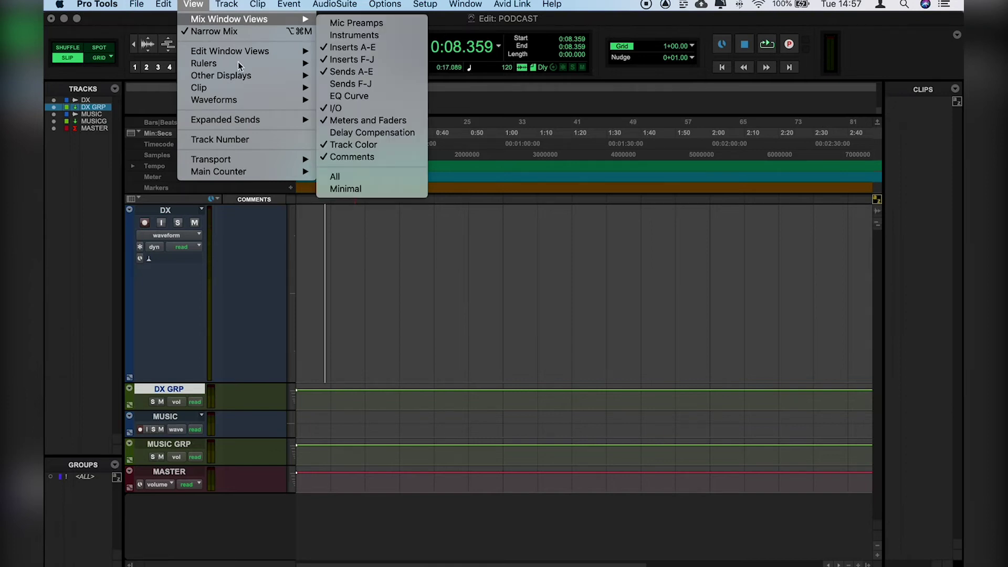
pyautogui.moveTo(244, 65)
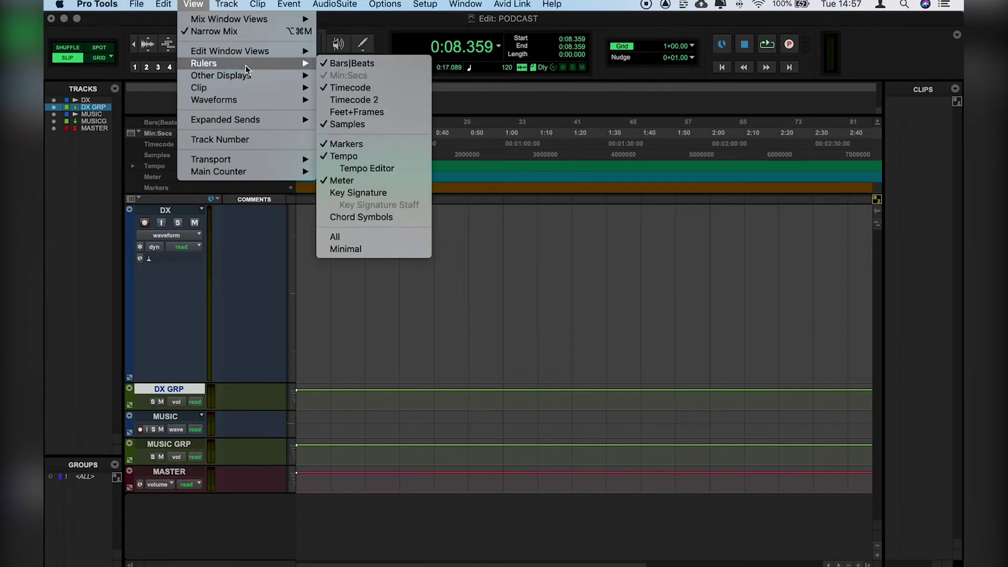
pyautogui.click(359, 249)
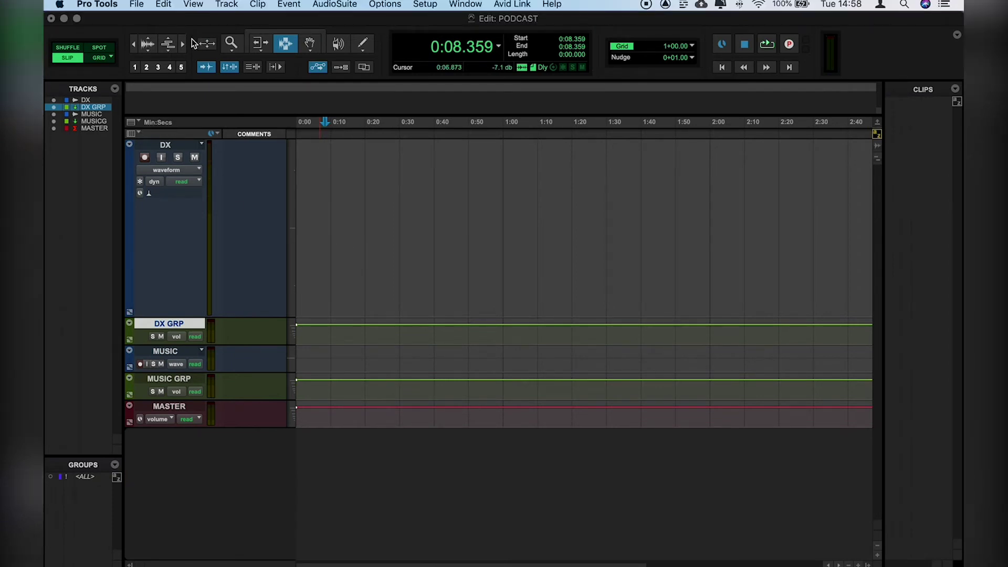
pyautogui.click(191, 5)
pyautogui.moveTo(228, 64)
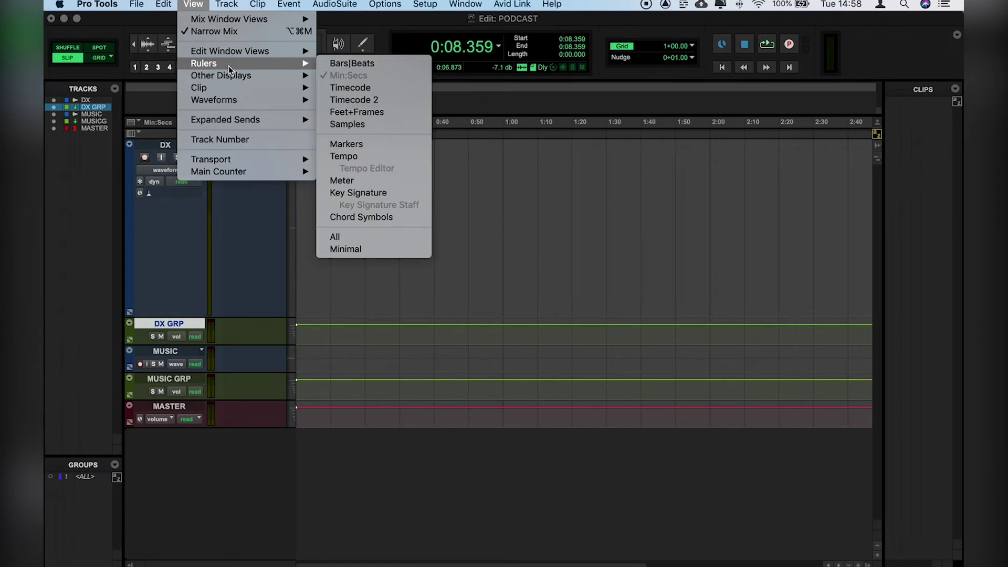
pyautogui.click(345, 149)
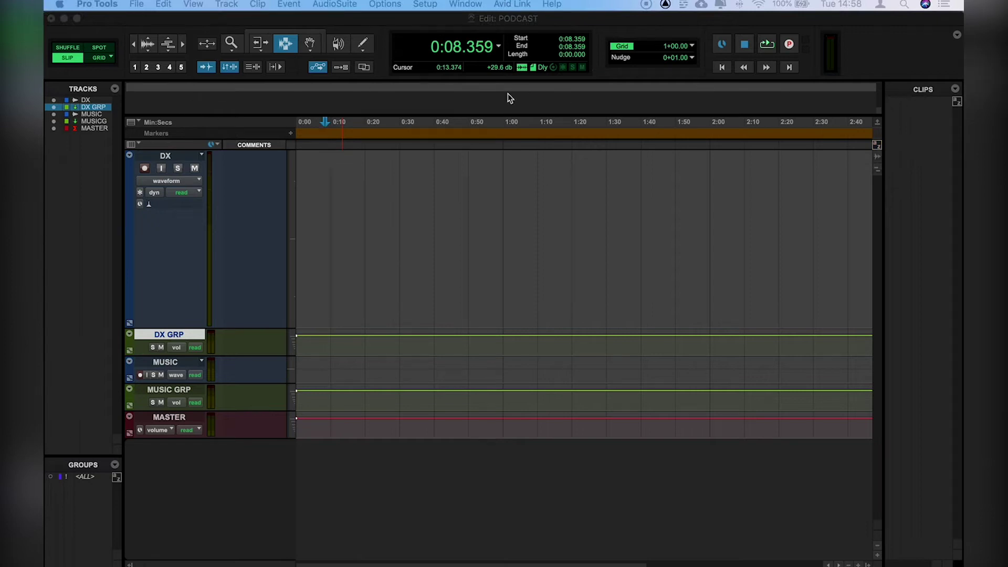
# - Hide the Universe overview and the Track List
pyautogui.click(202, 8)
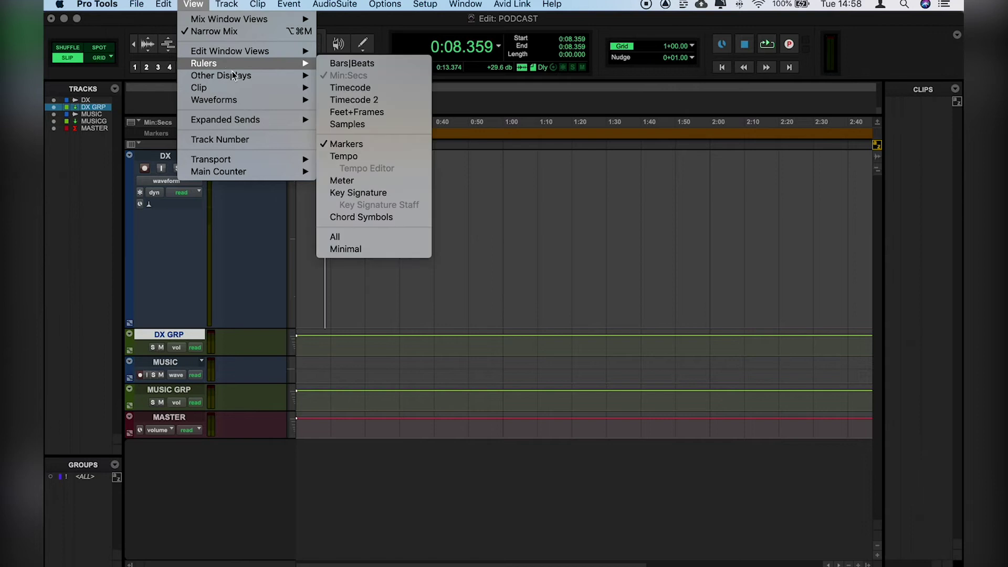
pyautogui.moveTo(232, 76)
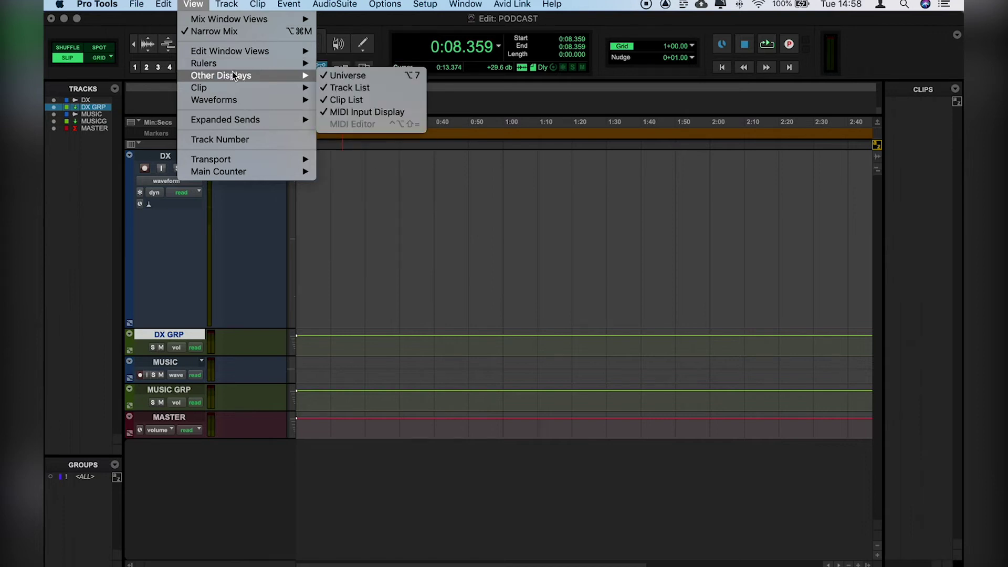
pyautogui.click(338, 76)
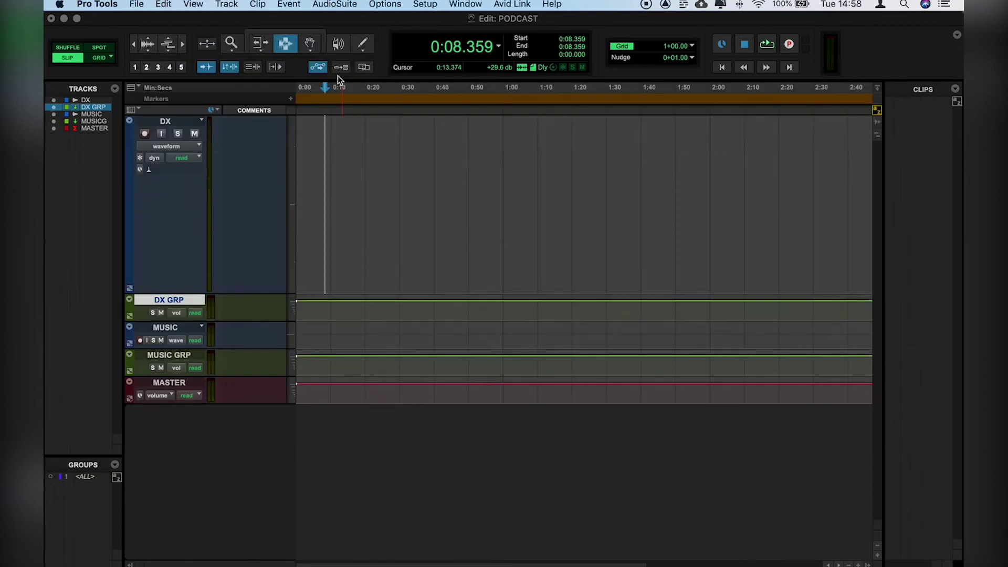
pyautogui.click(193, 5)
pyautogui.moveTo(224, 76)
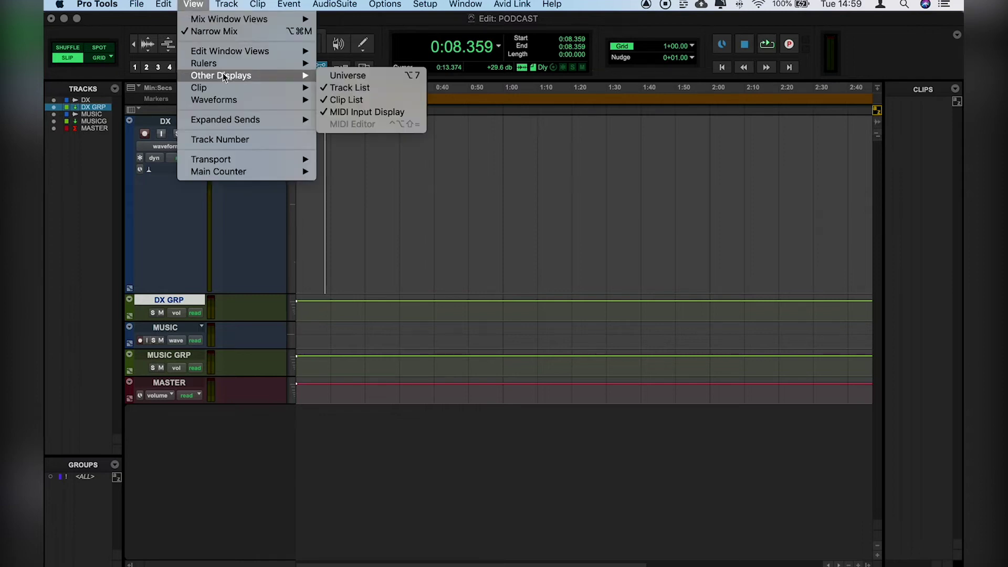
pyautogui.click(349, 87)
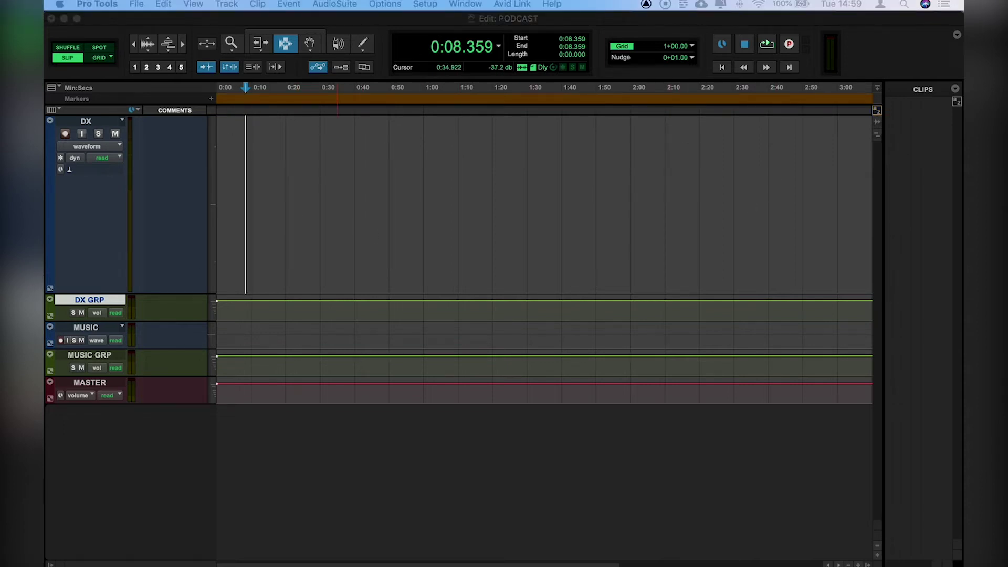
# - Set Edit Window Scrolling to Page and enable Low Latency Monitoring
pyautogui.click(354, 158)
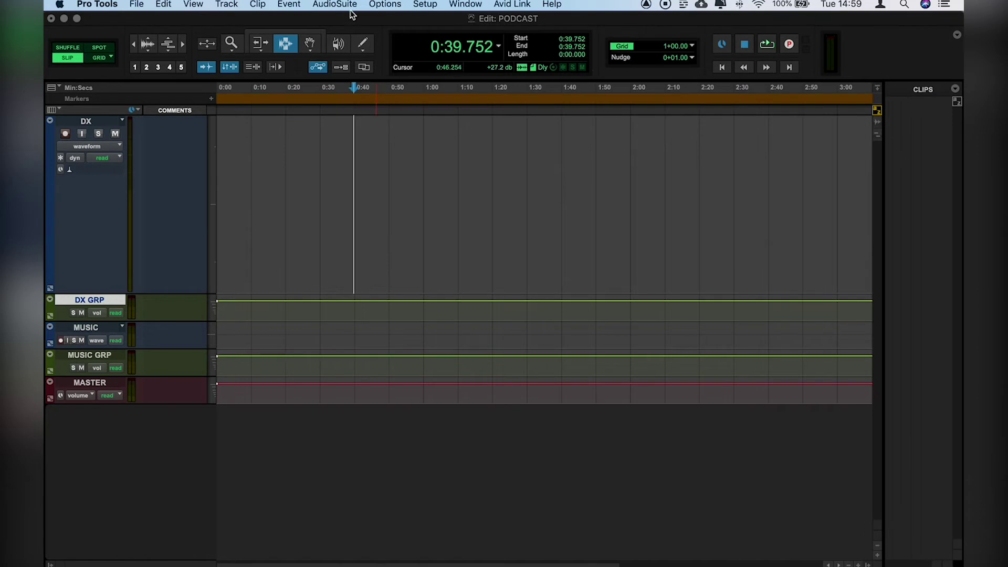
pyautogui.click(374, 5)
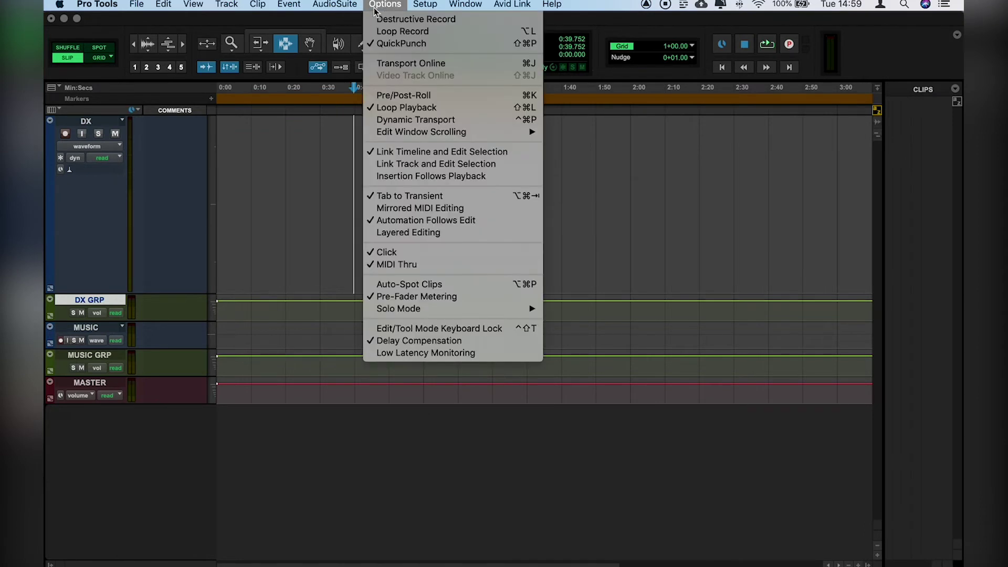
pyautogui.click(399, 44)
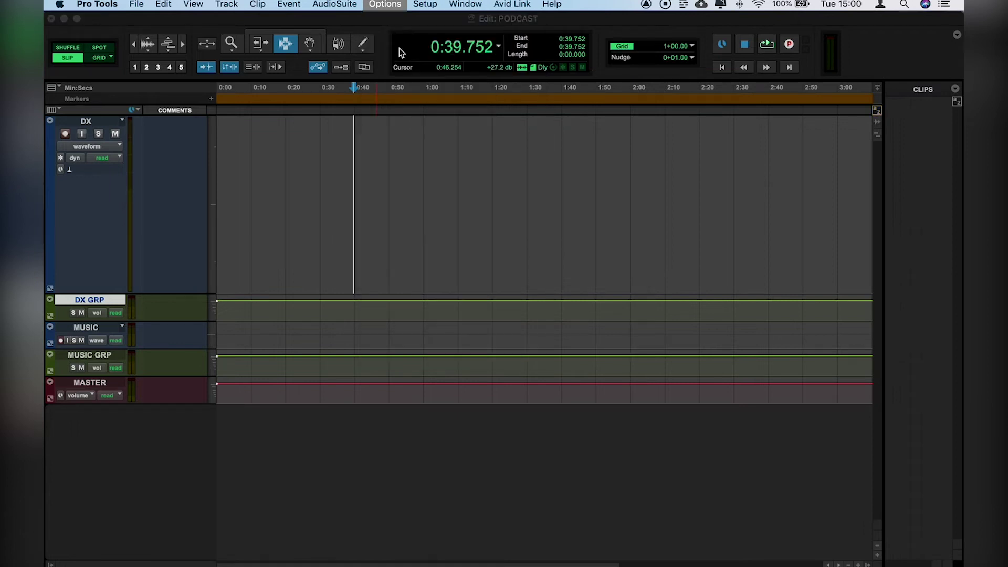
pyautogui.click(395, 7)
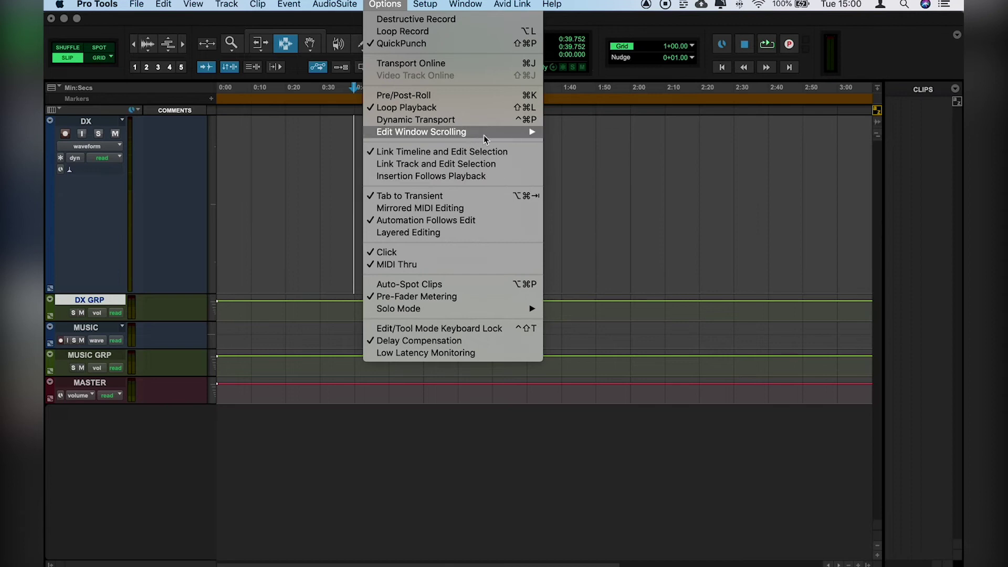
pyautogui.moveTo(483, 134)
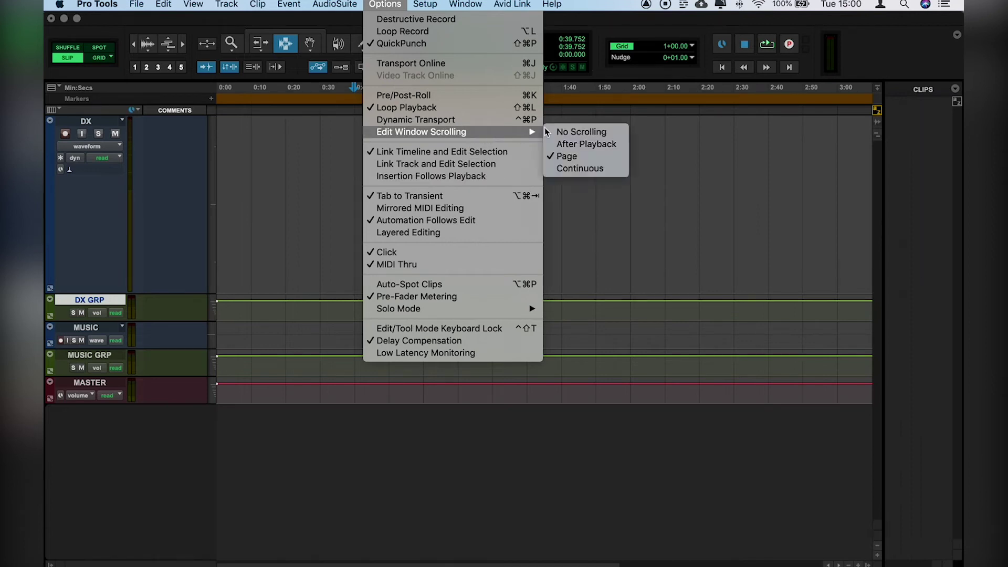
pyautogui.click(586, 158)
pyautogui.click(378, 10)
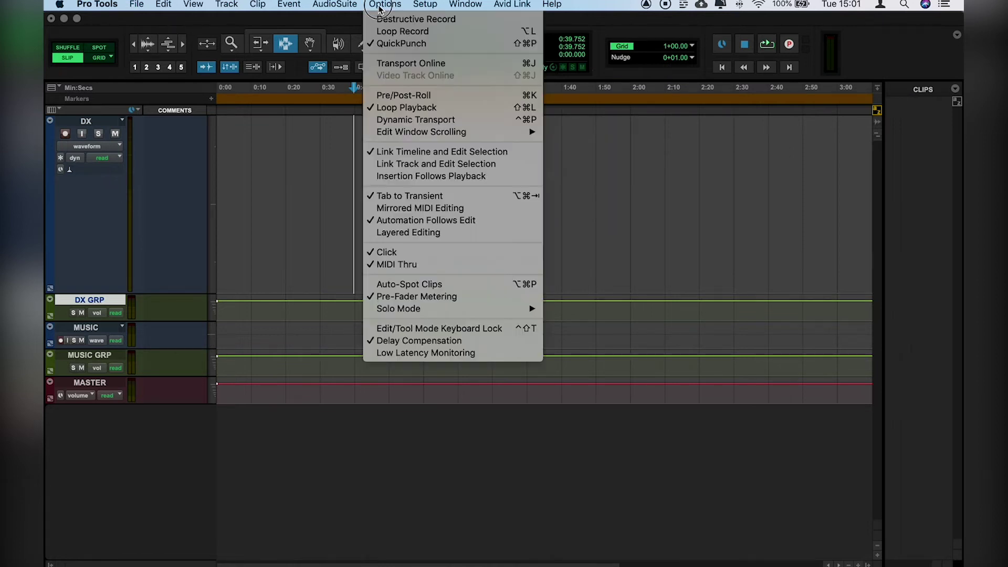
pyautogui.click(410, 353)
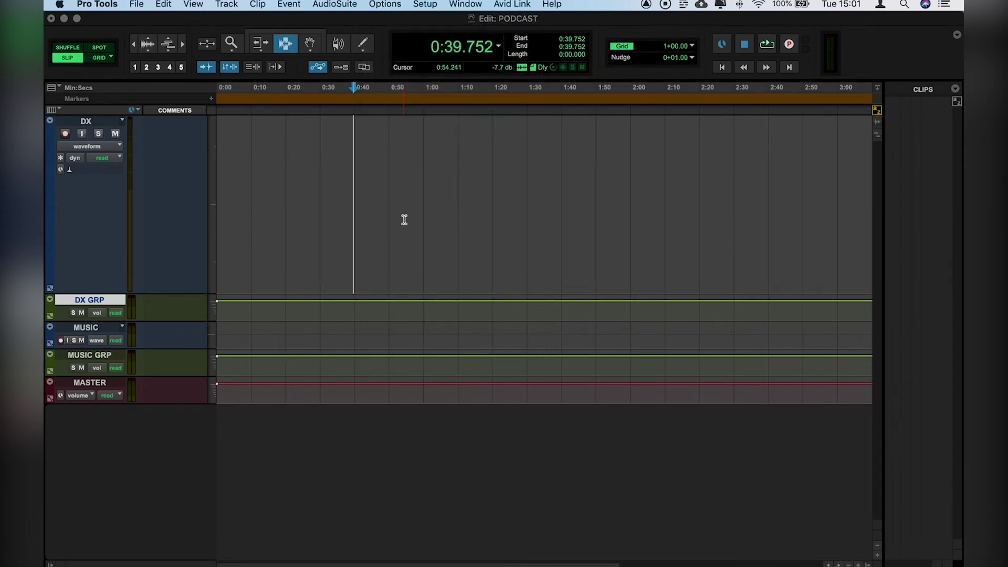
pyautogui.click(425, 4)
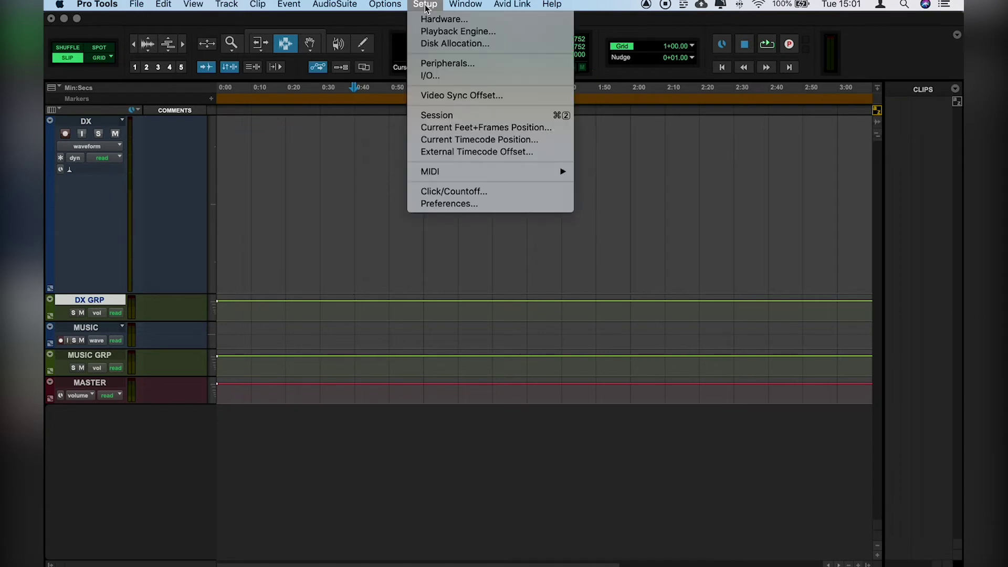
pyautogui.click(443, 32)
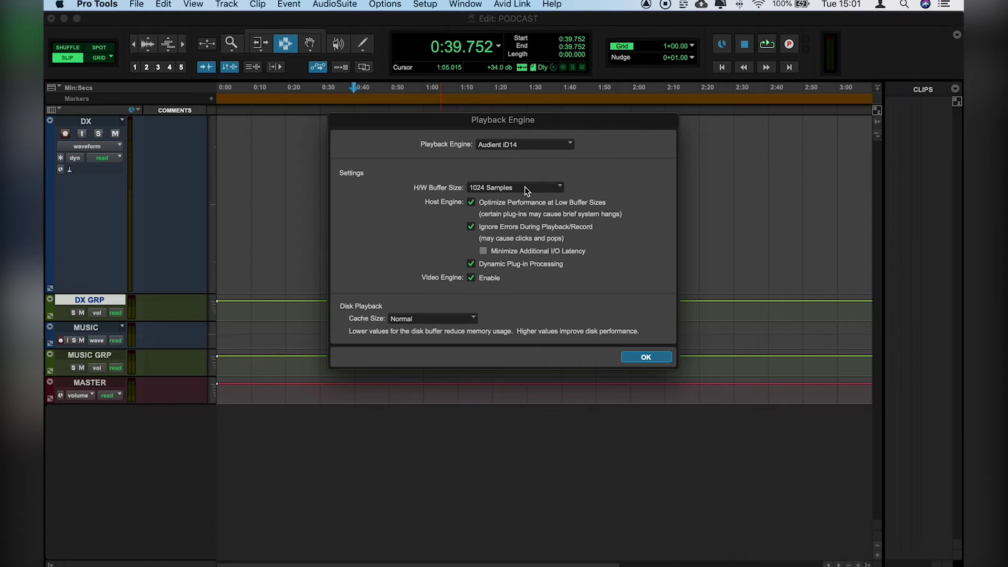
pyautogui.click(646, 356)
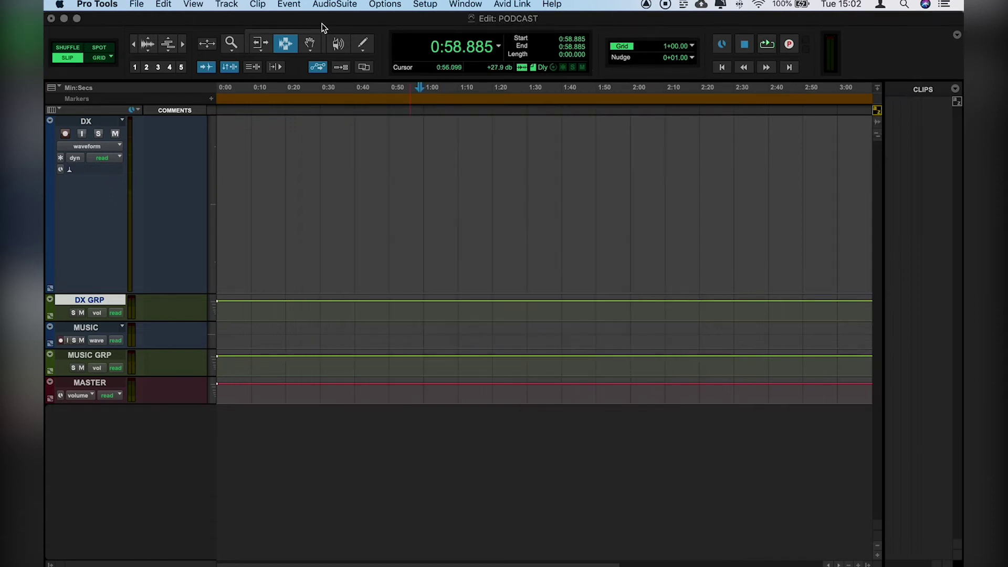
pyautogui.click(104, 5)
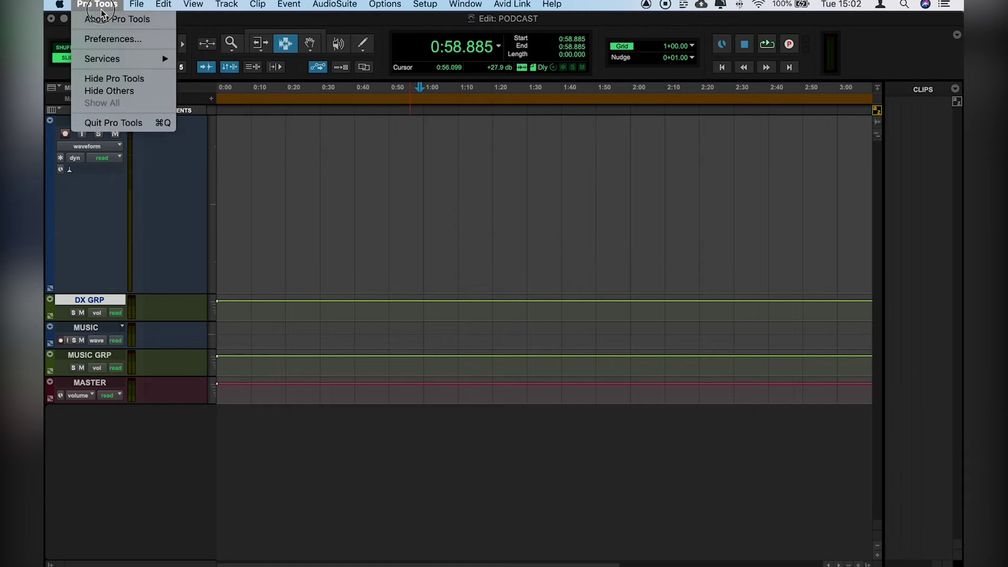
pyautogui.click(109, 35)
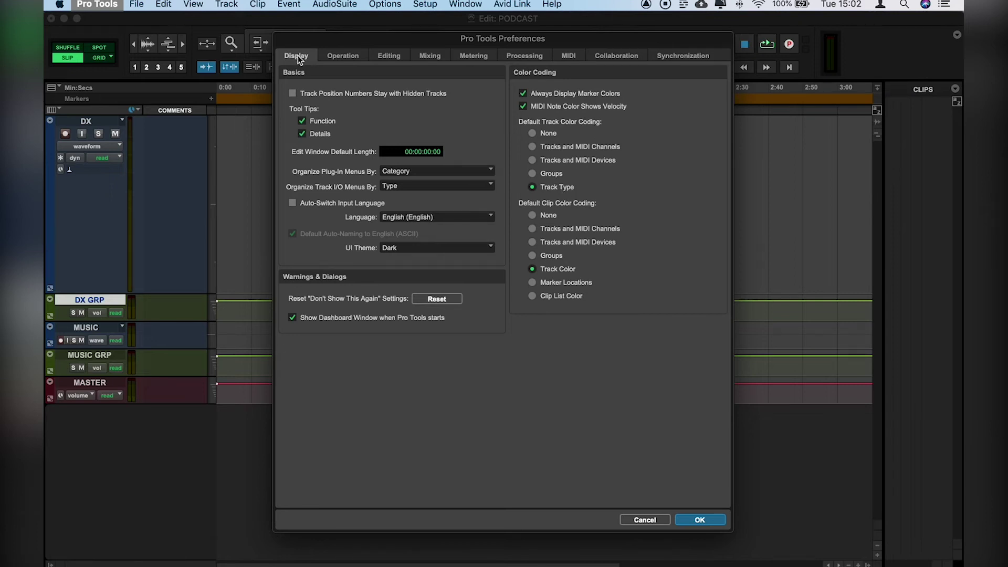
pyautogui.click(391, 56)
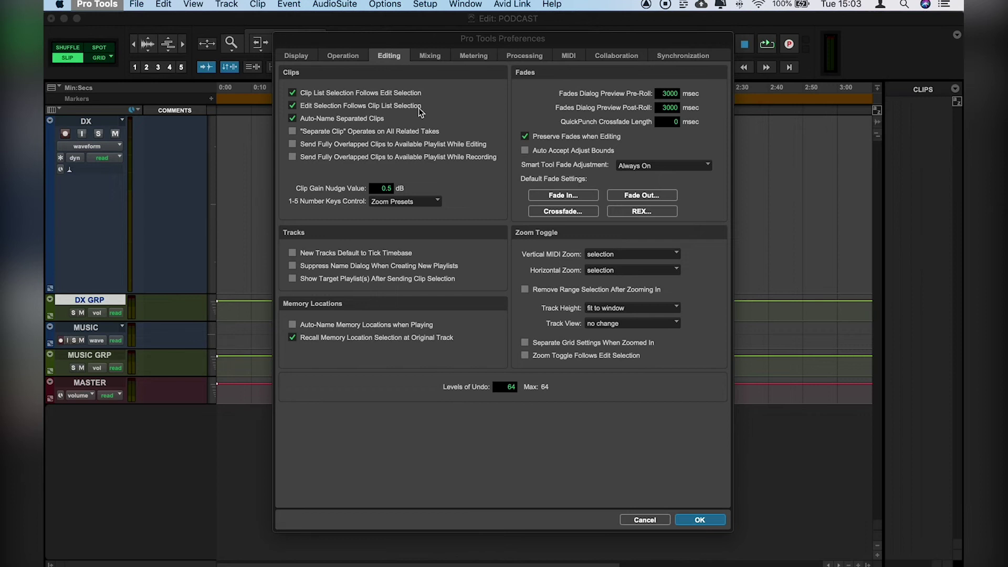
pyautogui.click(701, 521)
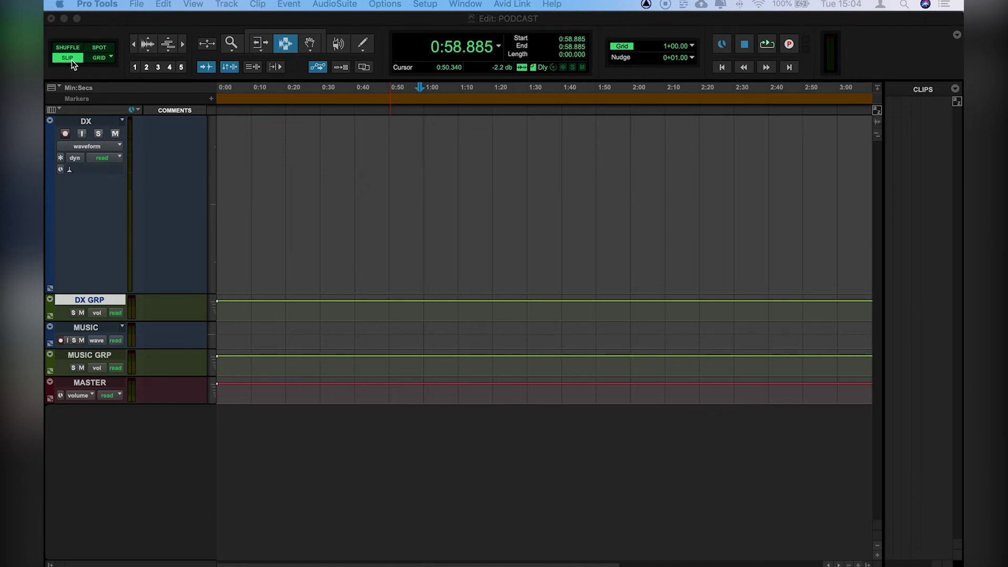
# - Turn on the Smart Tool and set grid to 10 msec and nudge to 1 second in Min:Secs
pyautogui.click(297, 35)
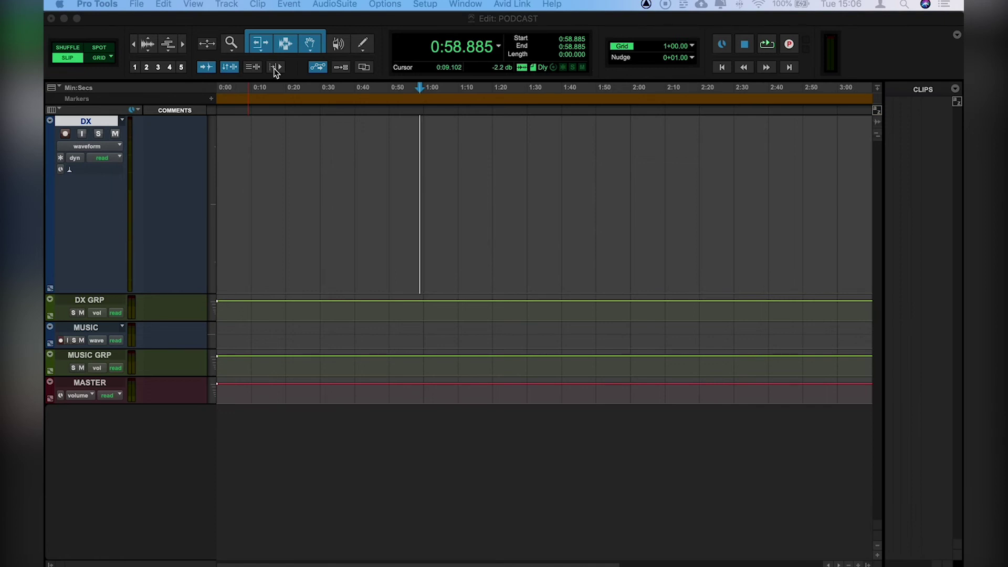
pyautogui.click(692, 45)
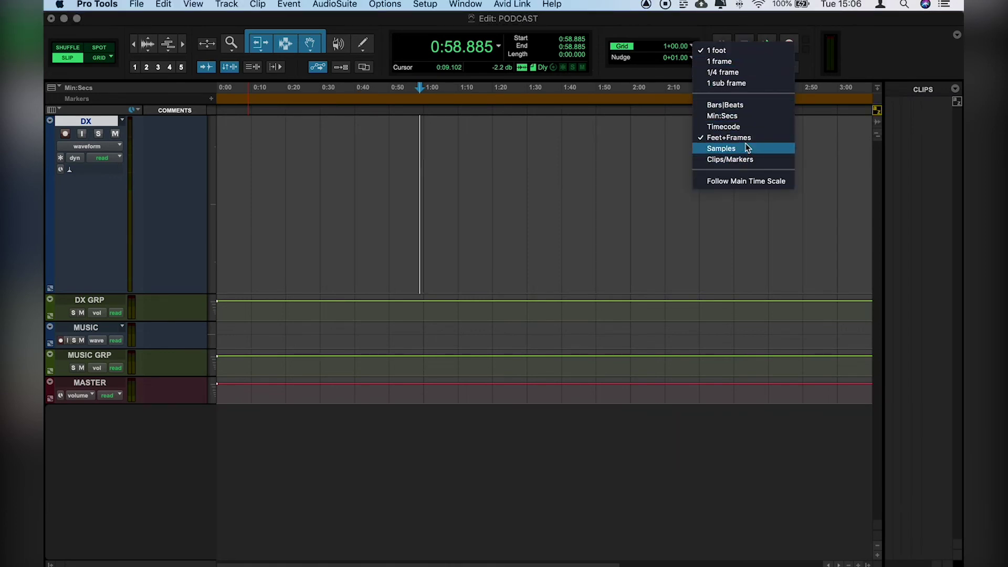
pyautogui.click(735, 116)
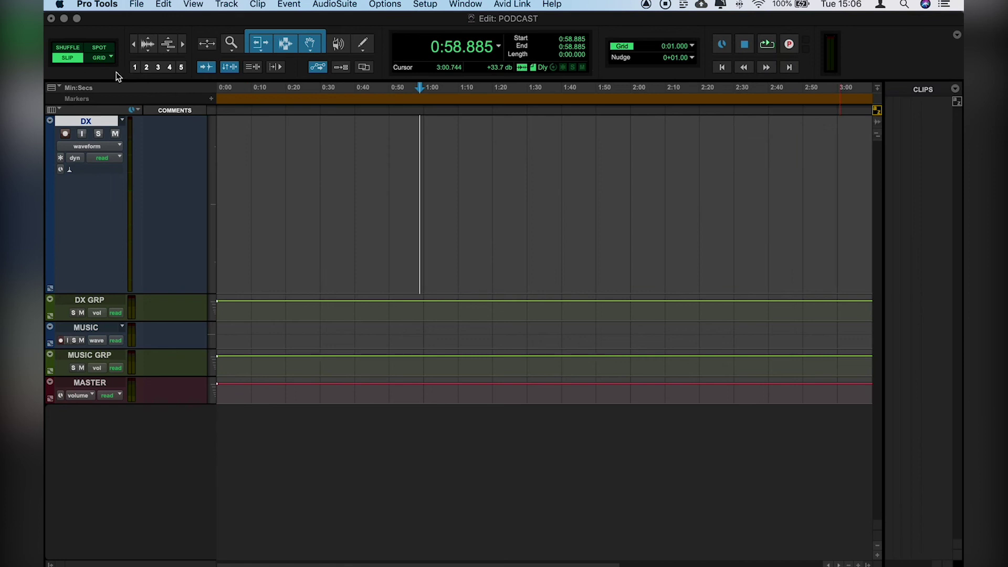
pyautogui.click(691, 47)
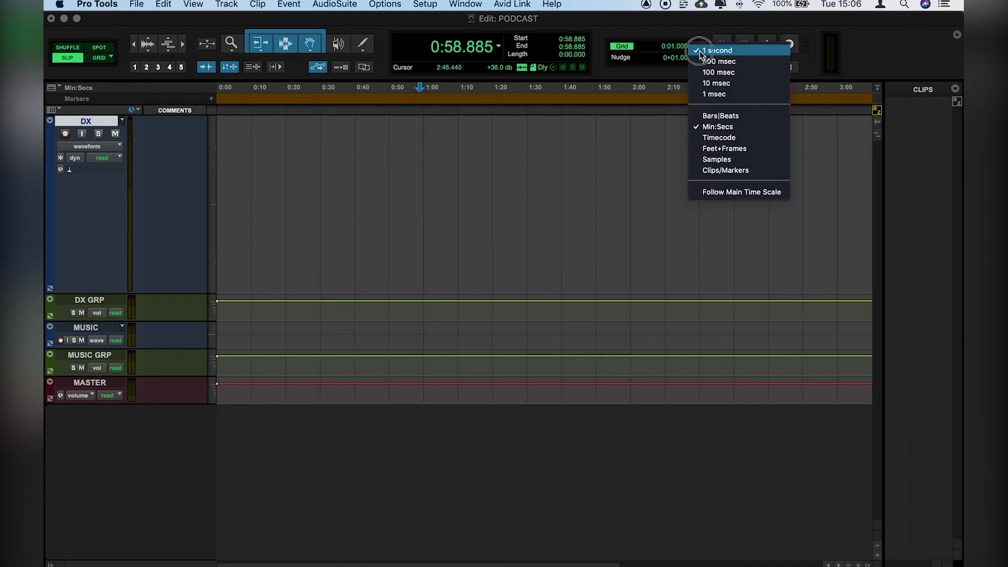
pyautogui.click(698, 50)
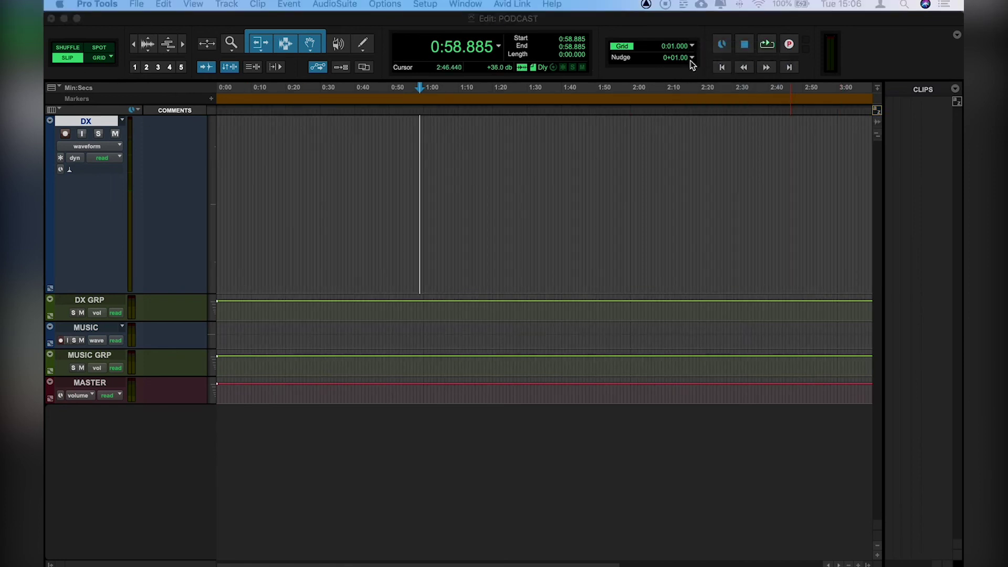
pyautogui.click(691, 57)
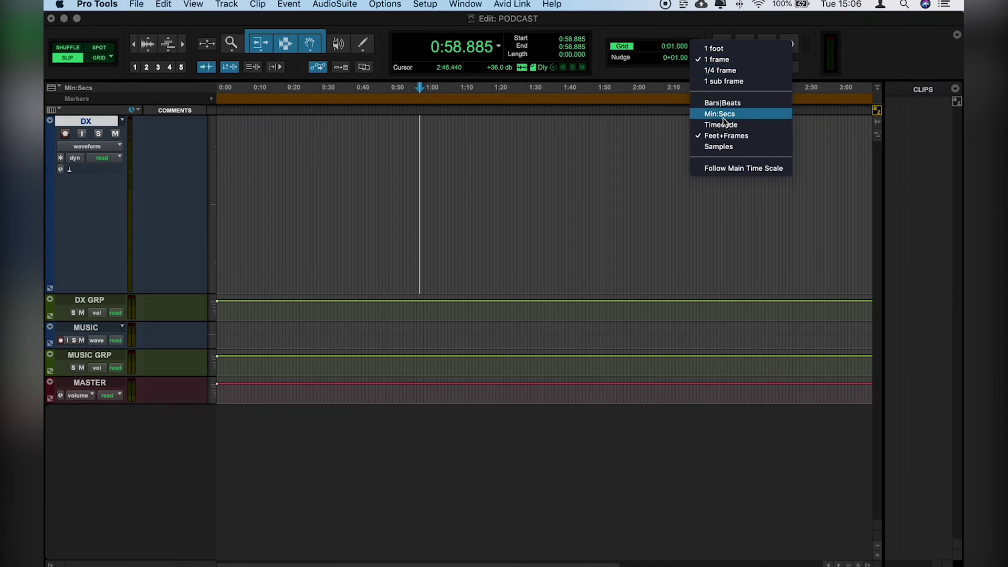
pyautogui.click(719, 113)
pyautogui.click(692, 58)
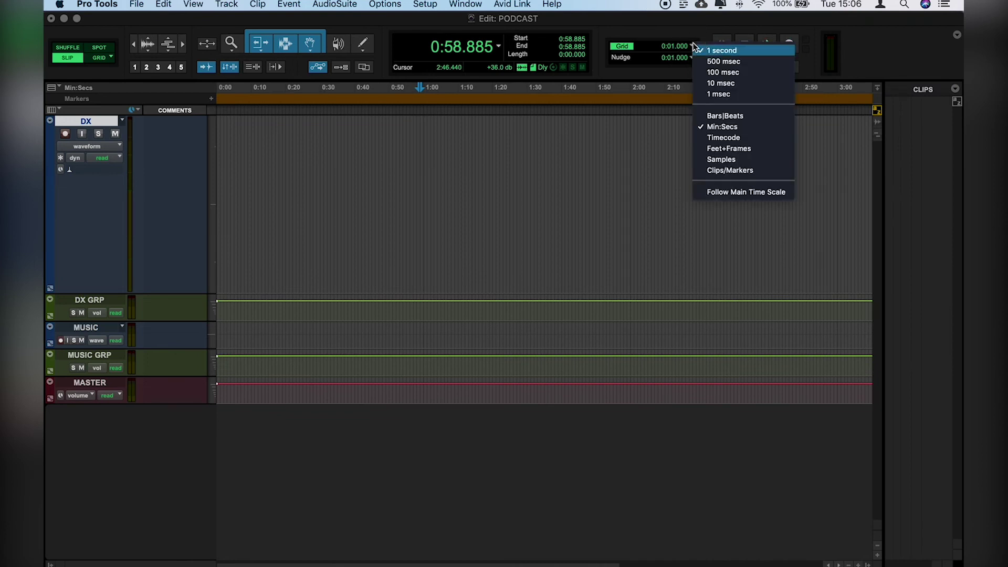
pyautogui.click(721, 83)
pyautogui.click(733, 86)
pyautogui.click(318, 174)
# - In the widened Mix window, send DX output to bus DX GRP and feed DX GRP from it
pyautogui.press('super+equal')
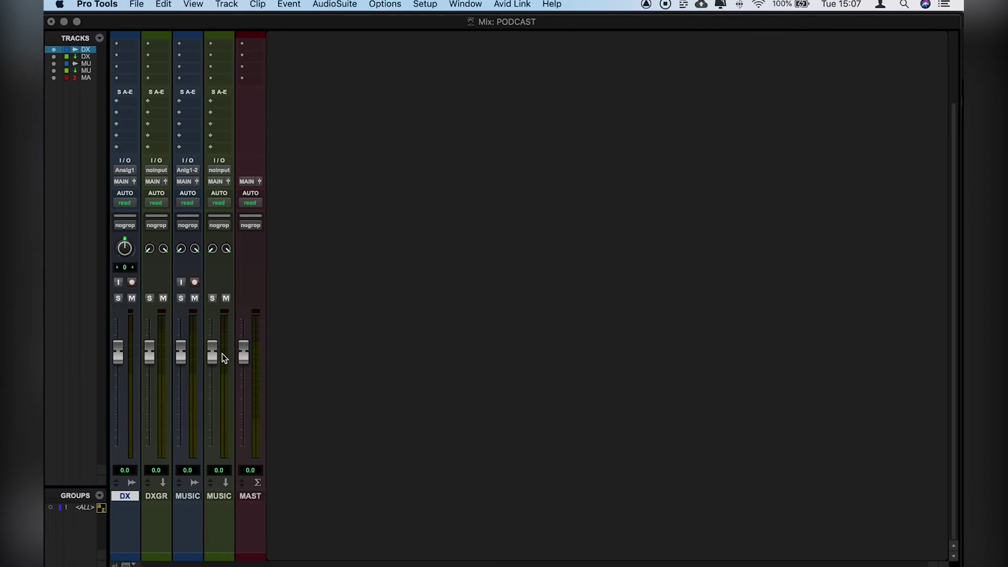
pyautogui.press('ctrl+alt+super+m')
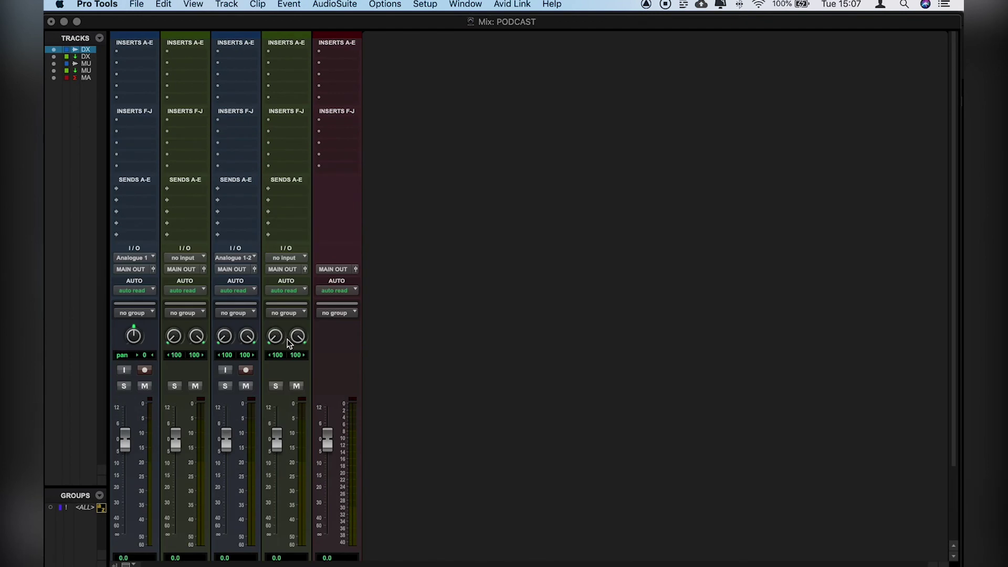
pyautogui.click(136, 181)
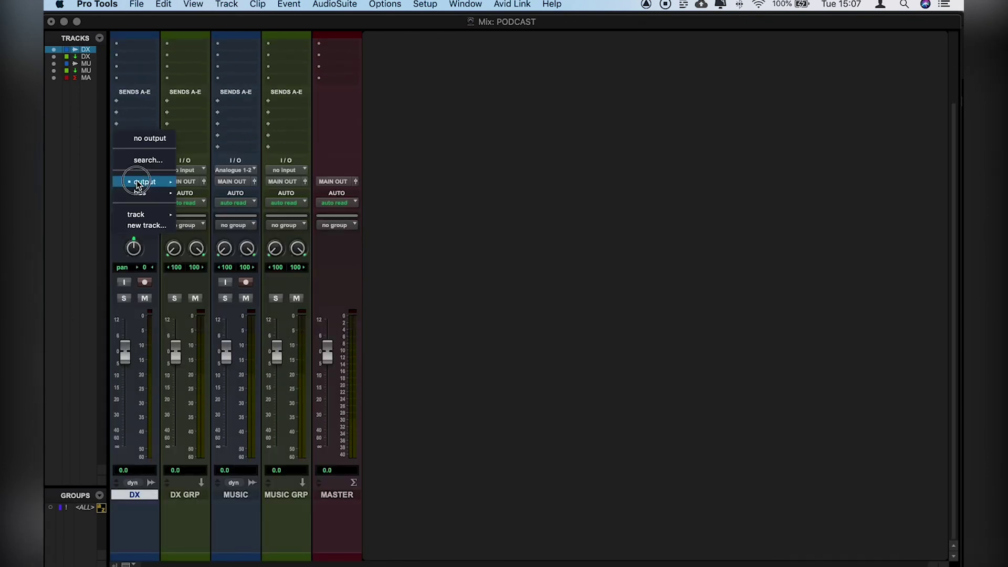
pyautogui.moveTo(146, 184)
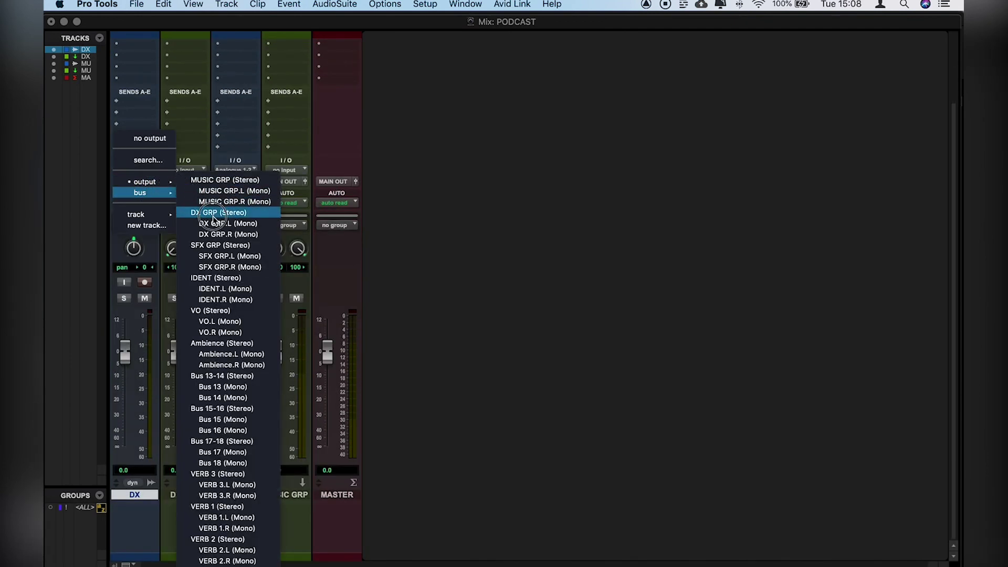
pyautogui.click(213, 213)
pyautogui.rightClick(137, 182)
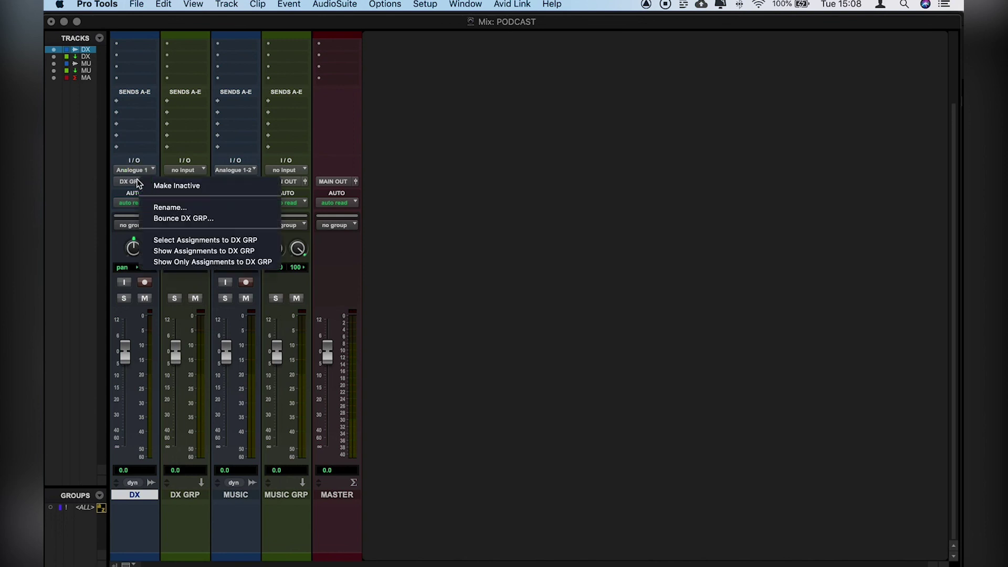
pyautogui.click(174, 208)
pyautogui.click(526, 240)
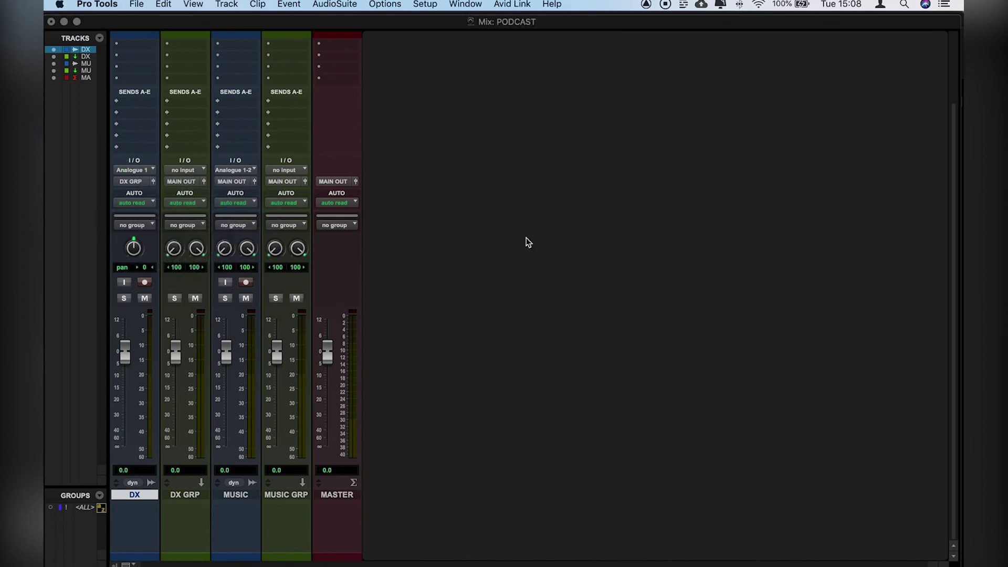
pyautogui.click(184, 171)
pyautogui.click(206, 191)
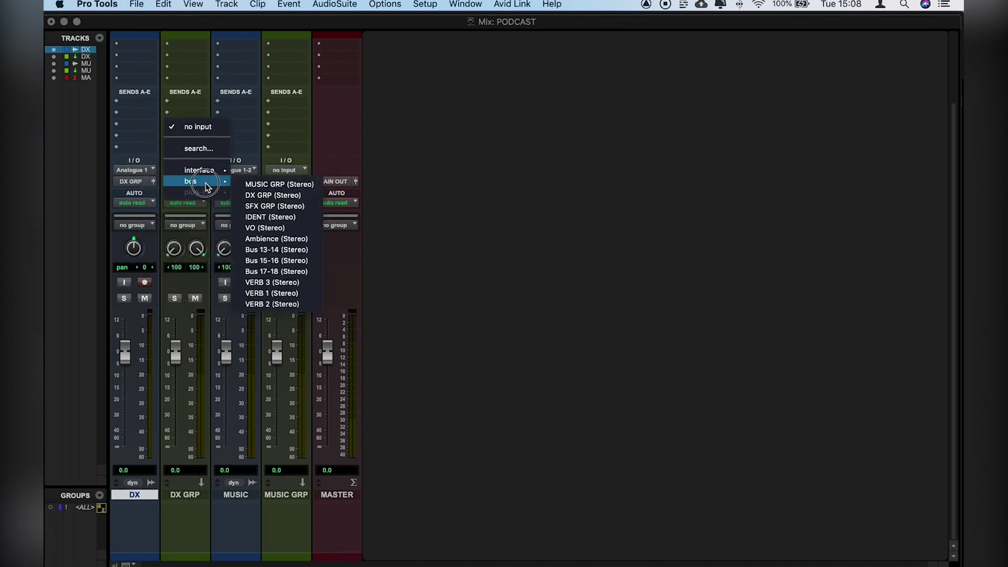
pyautogui.click(265, 198)
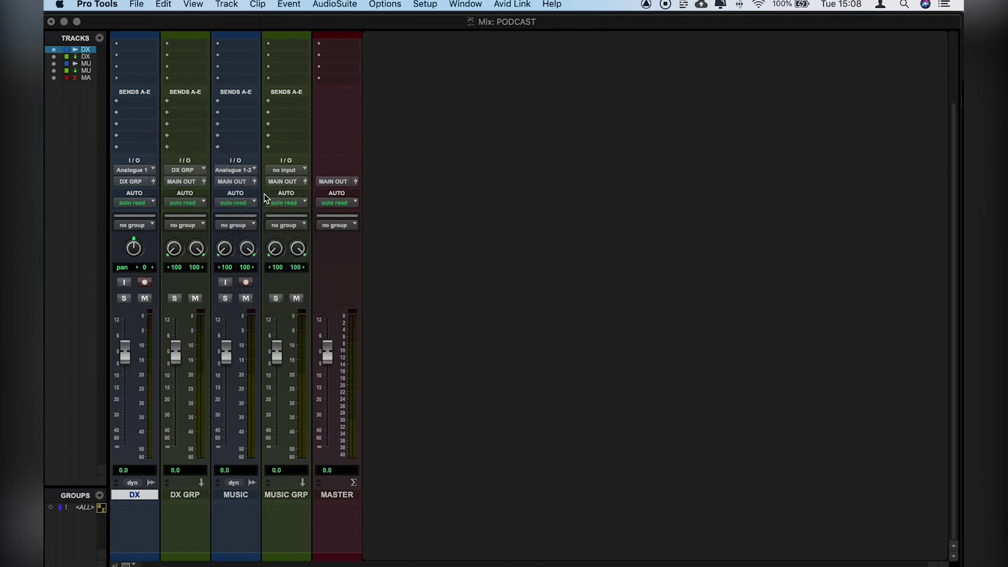
# - Send MUSIC output to bus MUSIC GRP and set MUSIC GRP's input to that bus
pyautogui.click(232, 181)
pyautogui.moveTo(240, 193)
pyautogui.click(315, 181)
pyautogui.click(286, 170)
pyautogui.moveTo(297, 181)
pyautogui.click(352, 184)
pyautogui.scroll(3, 275, 196)
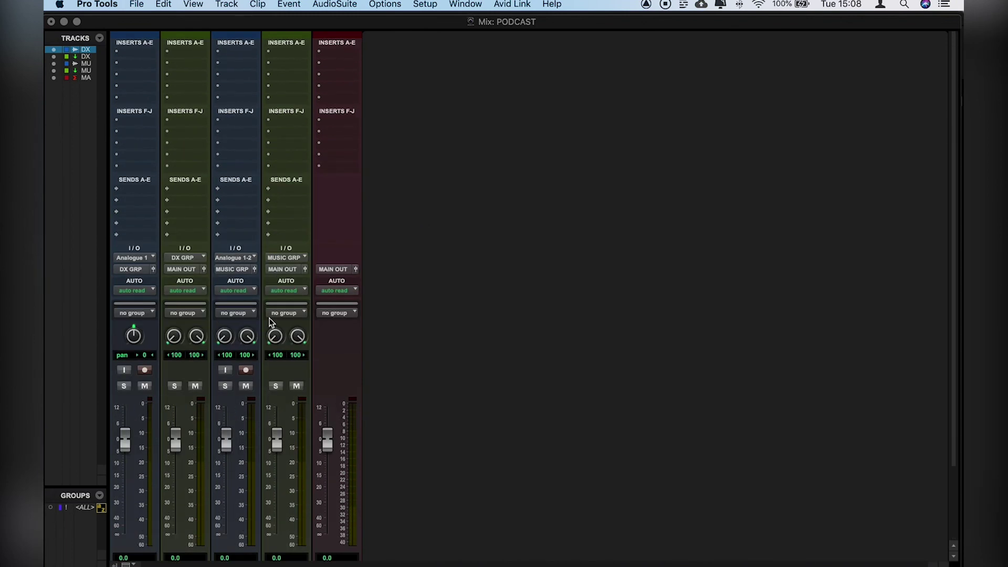
# - Insert the stereo L2007 on DX GRP and MUSIC GRP, then Option-drag a copy to MASTER
pyautogui.click(177, 102)
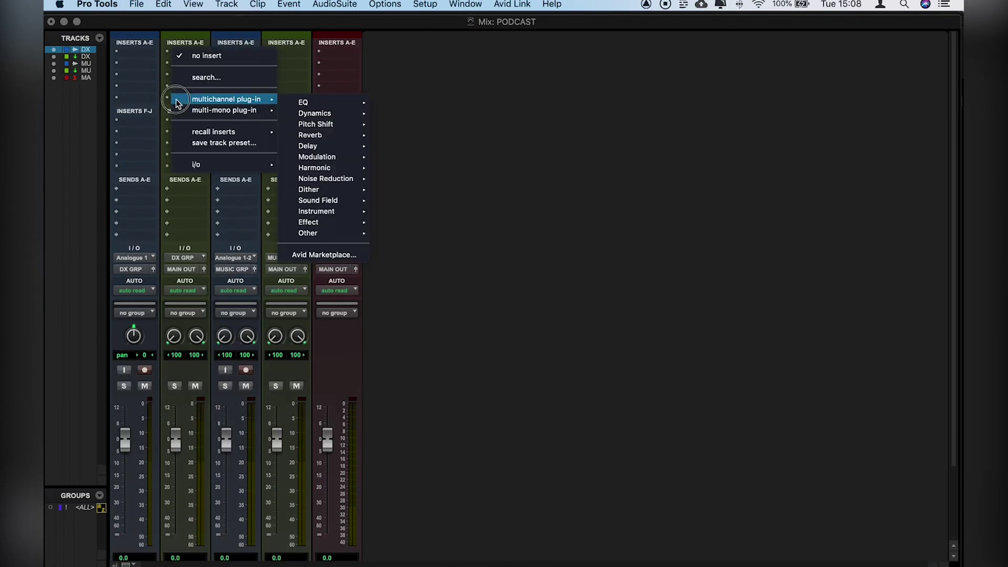
pyautogui.moveTo(252, 99)
pyautogui.moveTo(315, 114)
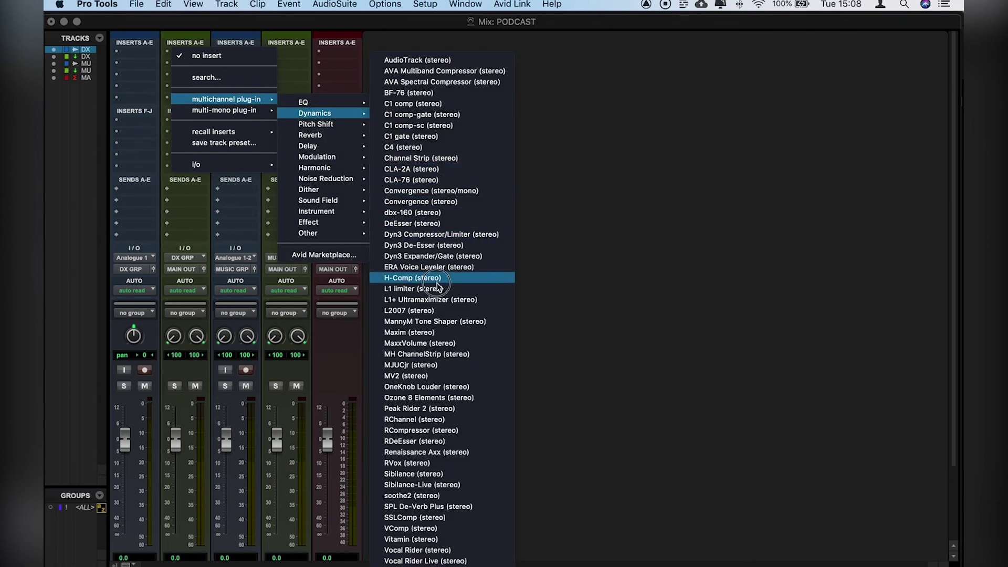
pyautogui.click(430, 311)
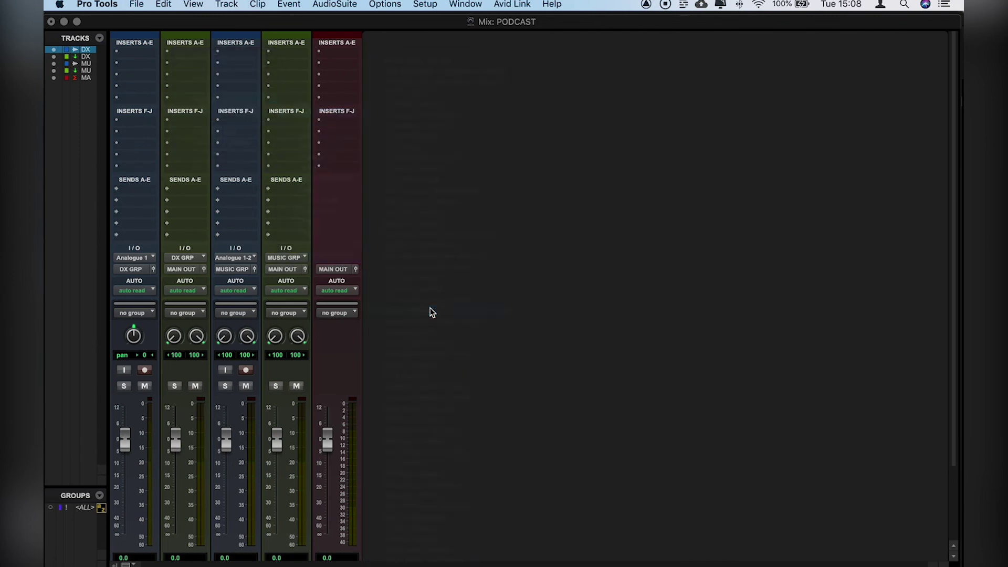
pyautogui.click(288, 101)
pyautogui.moveTo(281, 99)
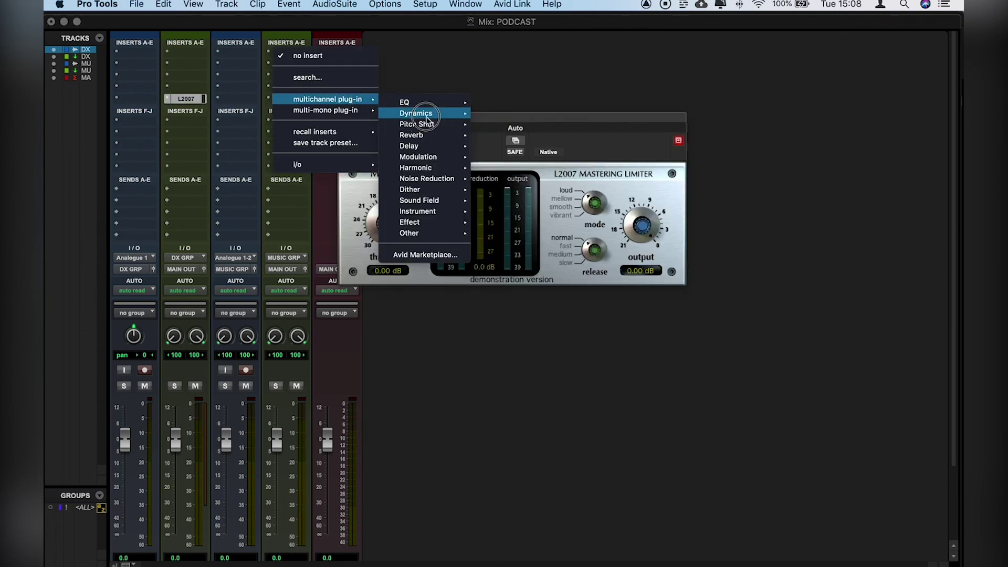
pyautogui.moveTo(416, 114)
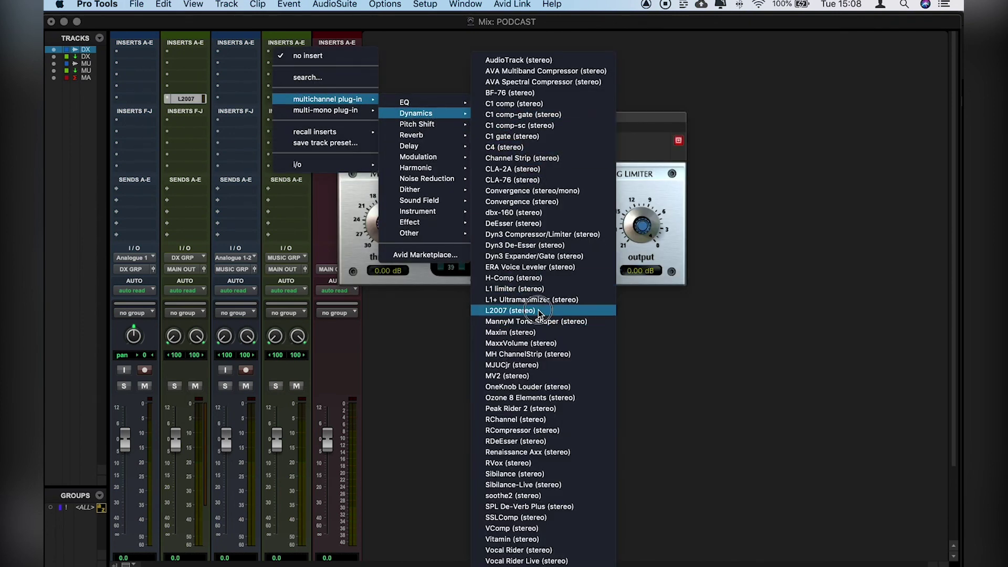
pyautogui.click(510, 310)
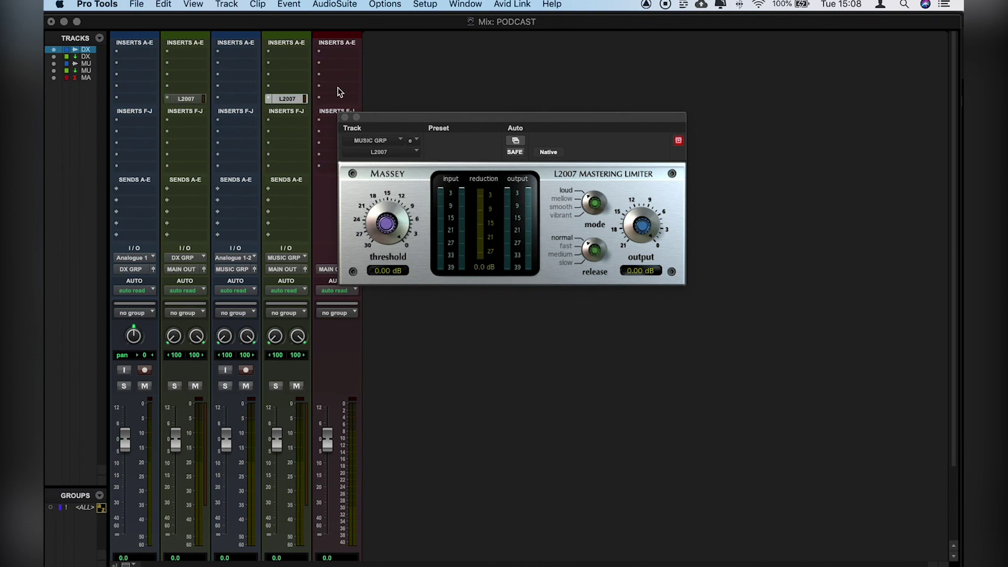
pyautogui.moveTo(289, 105); pyautogui.dragTo(332, 102)
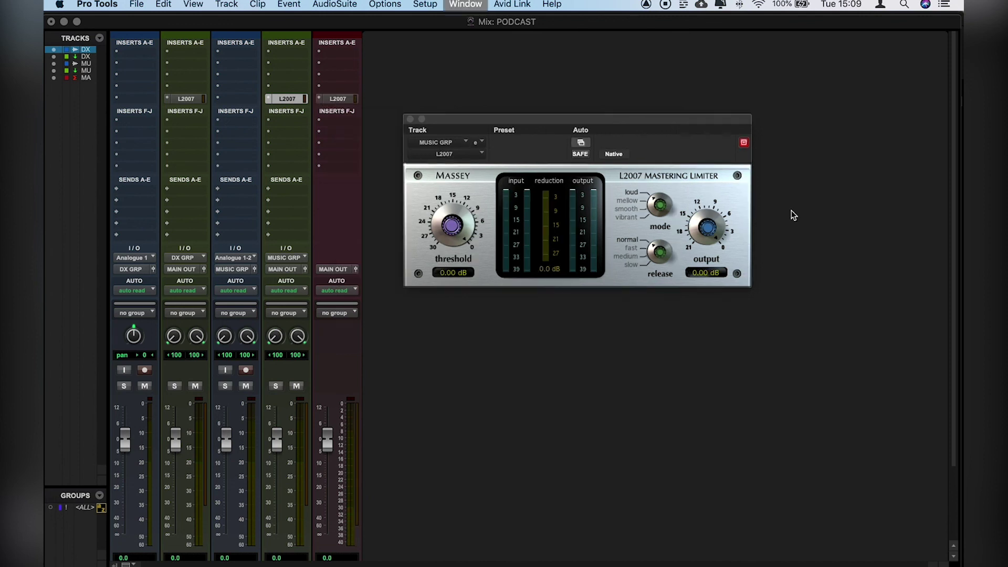
# - Switch back to the Edit window, set the insertion point at 0:32.322, and zoom with R/T
pyautogui.press('super+equal')
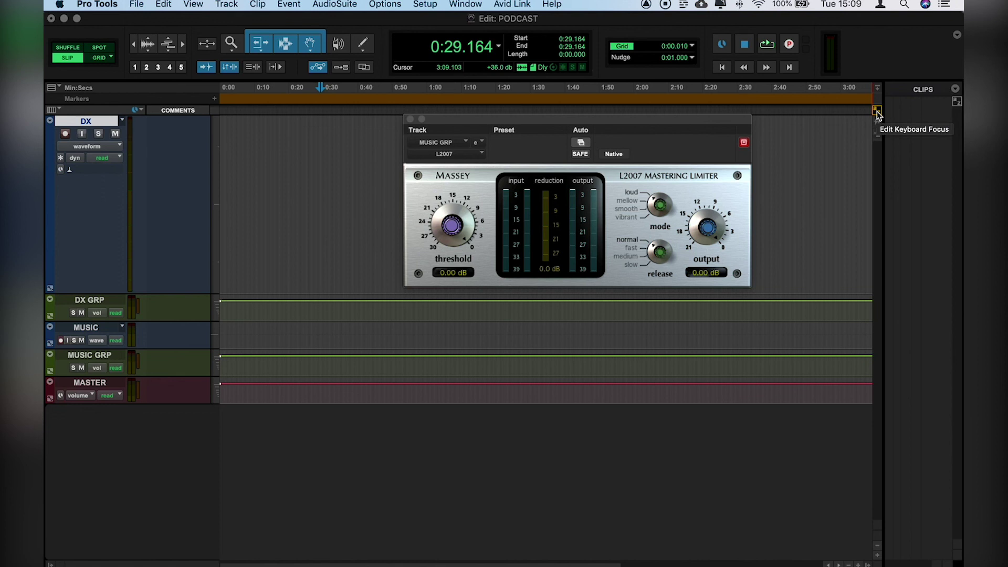
pyautogui.click(331, 147)
pyautogui.press('r')
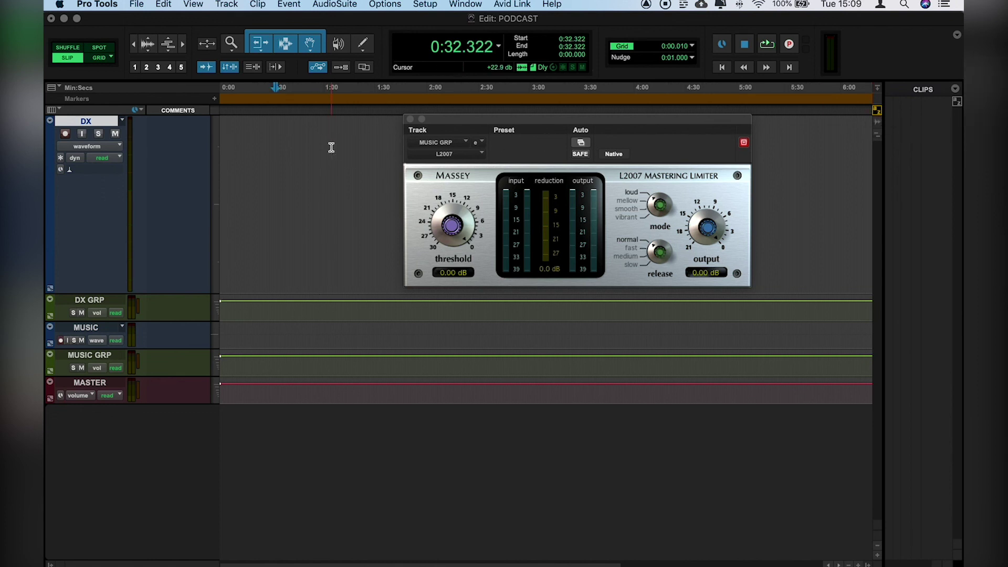
pyautogui.press('r')
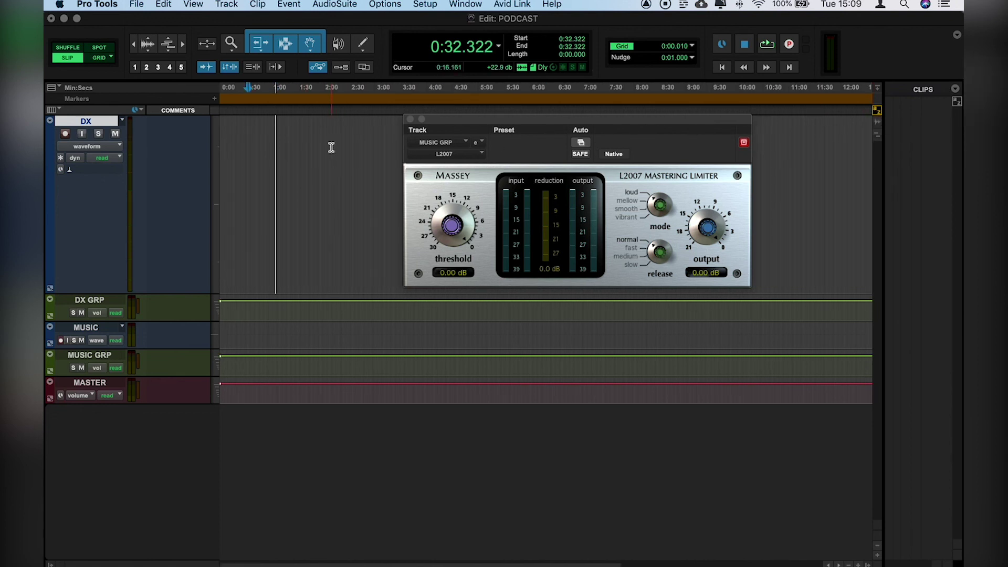
pyautogui.press('t')
pyautogui.press('t')
pyautogui.press('t')
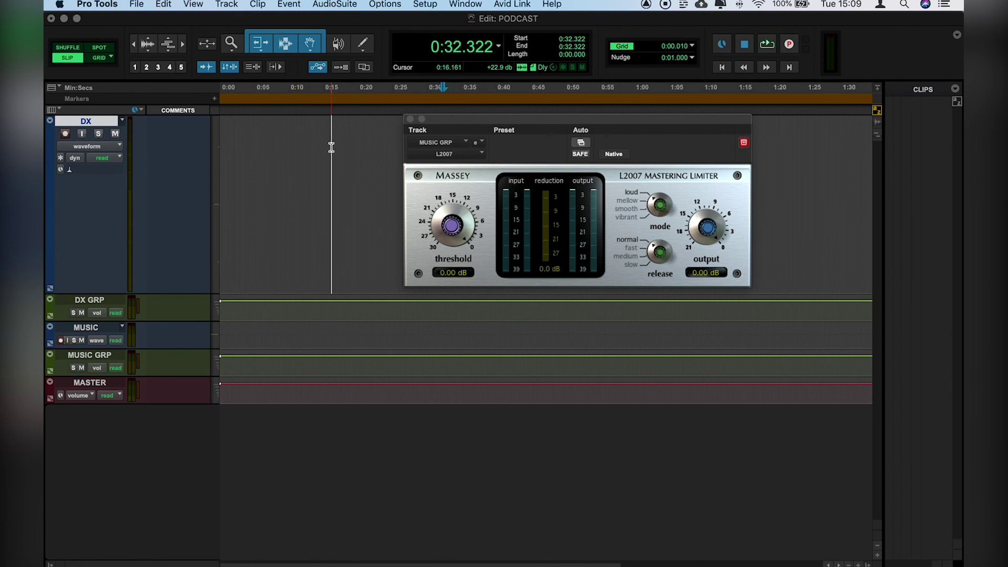
# - Close the L2007 plug-in window, zoom the timeline out to three minutes, and choose Save As Template
pyautogui.click(410, 119)
pyautogui.press('r')
pyautogui.click(136, 4)
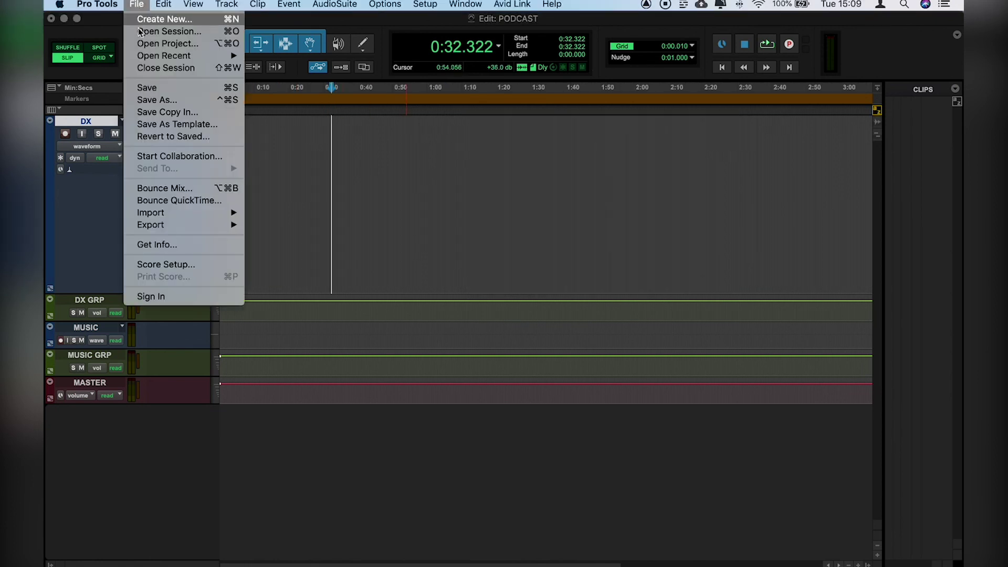
pyautogui.click(178, 124)
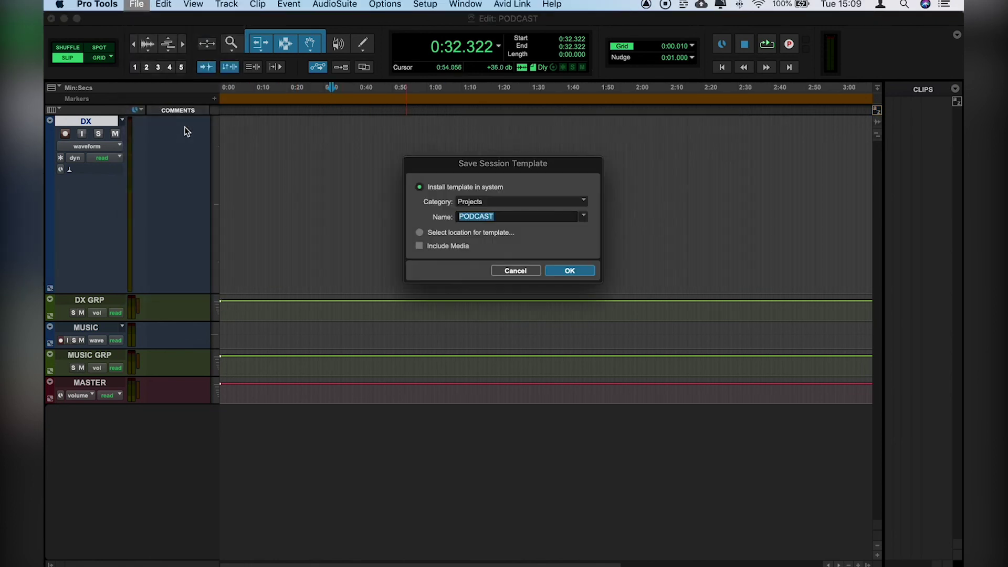
# - Name the system template SKILLSHARE in Projects, confirm it, and place the insertion point at 0:37.151
pyautogui.click(504, 217)
pyautogui.press('super+a')
pyautogui.write('SKILLSHARE')
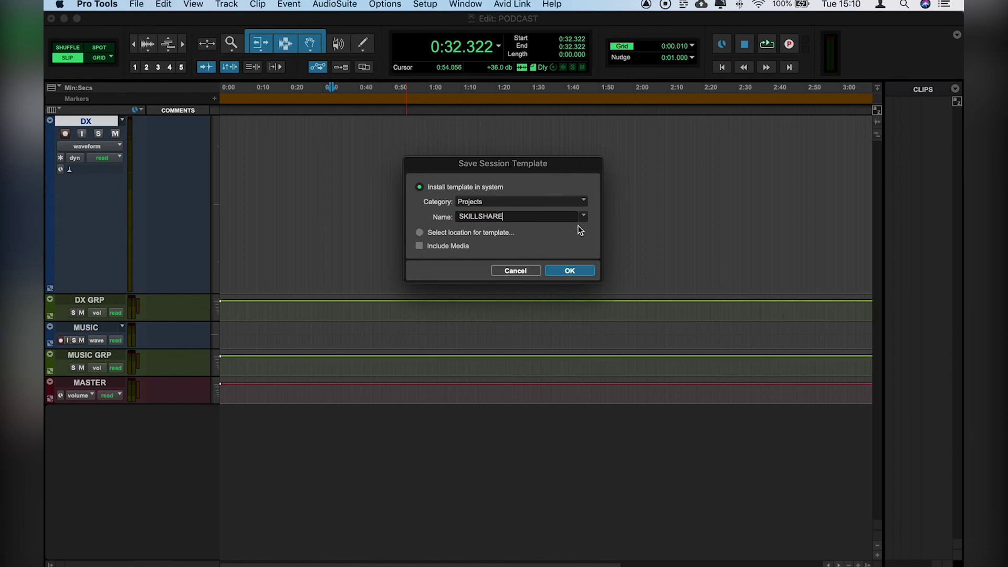
pyautogui.click(558, 270)
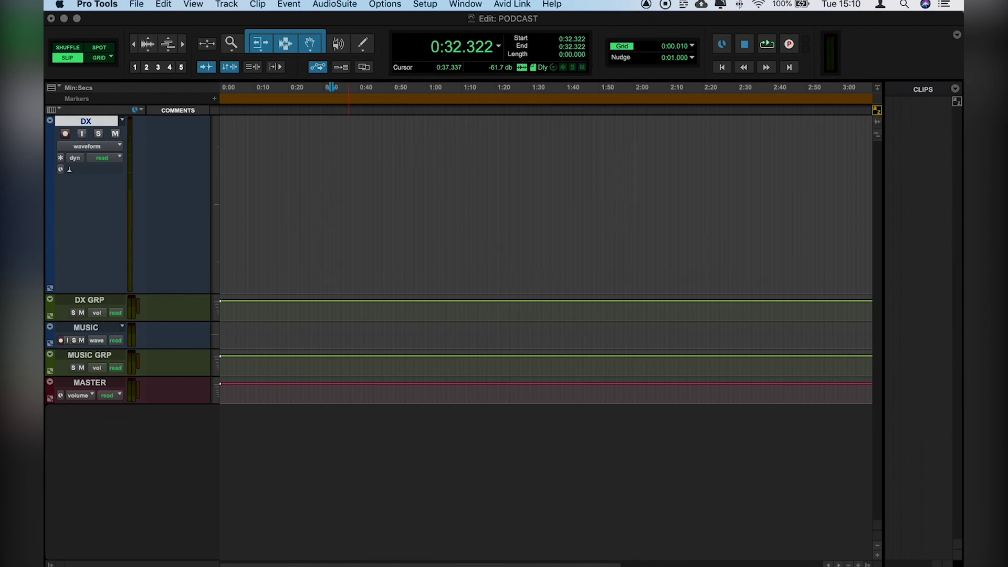
pyautogui.click(348, 128)
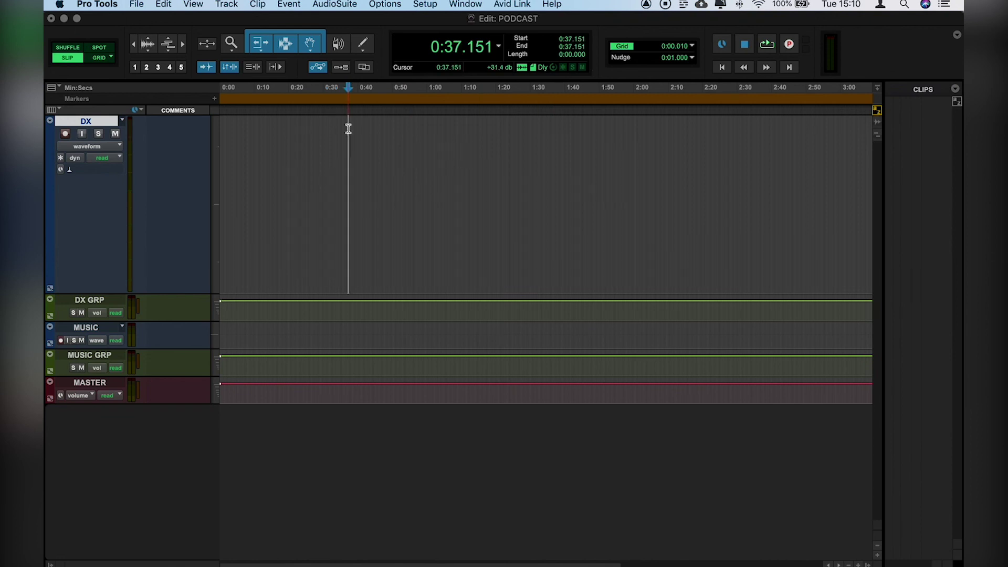